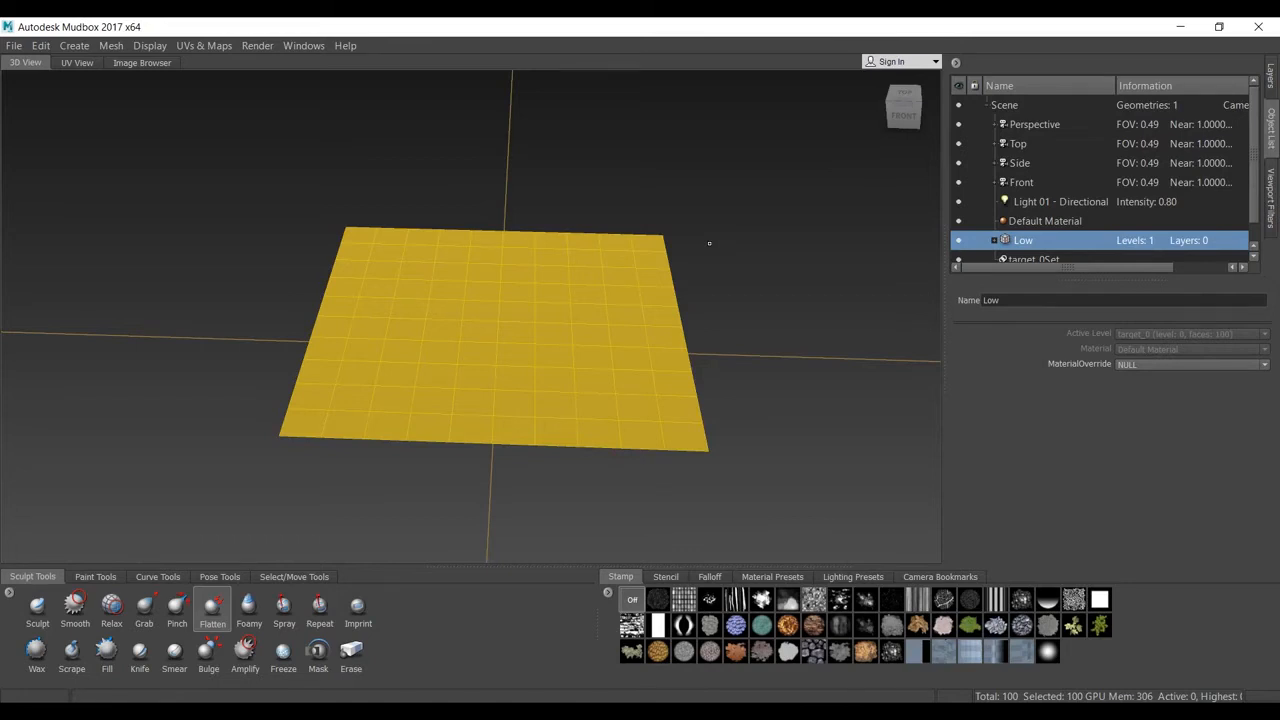
# Duplicate the Low plane mesh
pyautogui.moveTo(657, 357)
pyautogui.keyDown('alt'); pyautogui.mouseDown()
pyautogui.moveTo(611, 394)
pyautogui.moveTo(695, 373)
pyautogui.moveTo(500, 300)
pyautogui.mouseUp(); pyautogui.keyUp('alt')
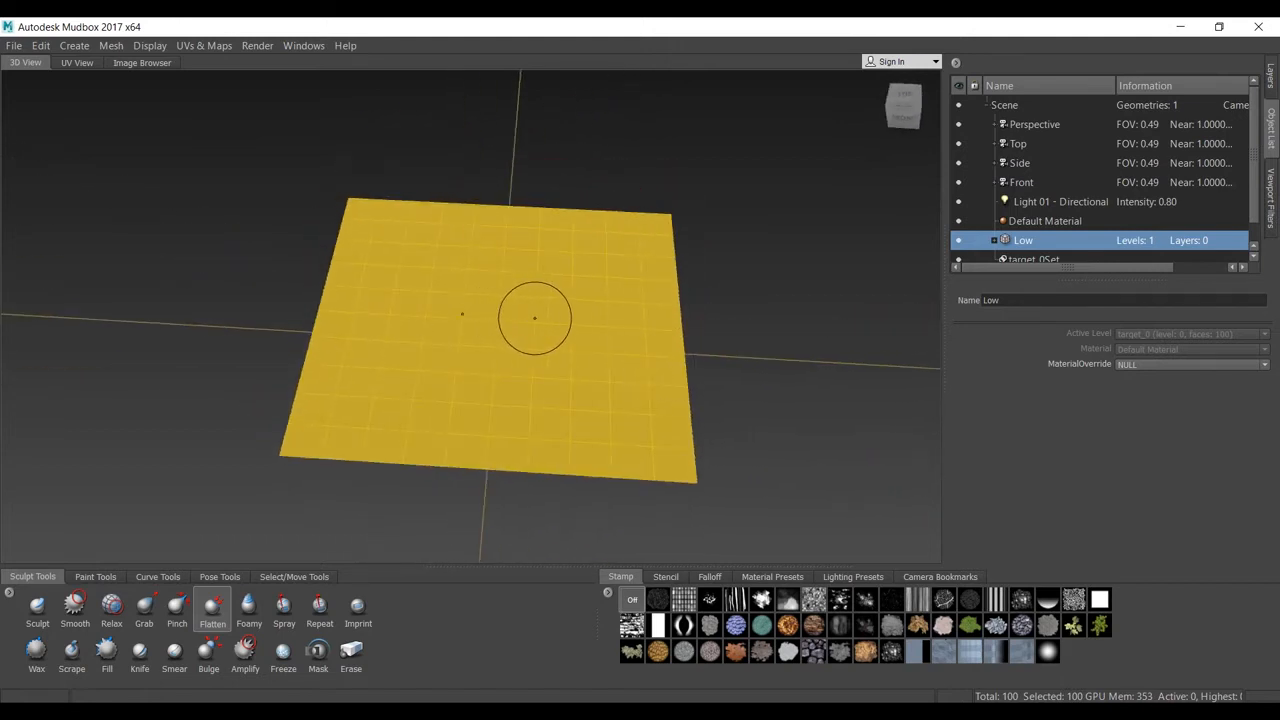
pyautogui.moveTo(600, 360)
pyautogui.keyDown('alt'); pyautogui.mouseDown()
pyautogui.moveTo(451, 357)
pyautogui.moveTo(580, 323)
pyautogui.mouseUp(); pyautogui.keyUp('alt')
pyautogui.rightClick(1061, 241)
pyautogui.click(1115, 320)
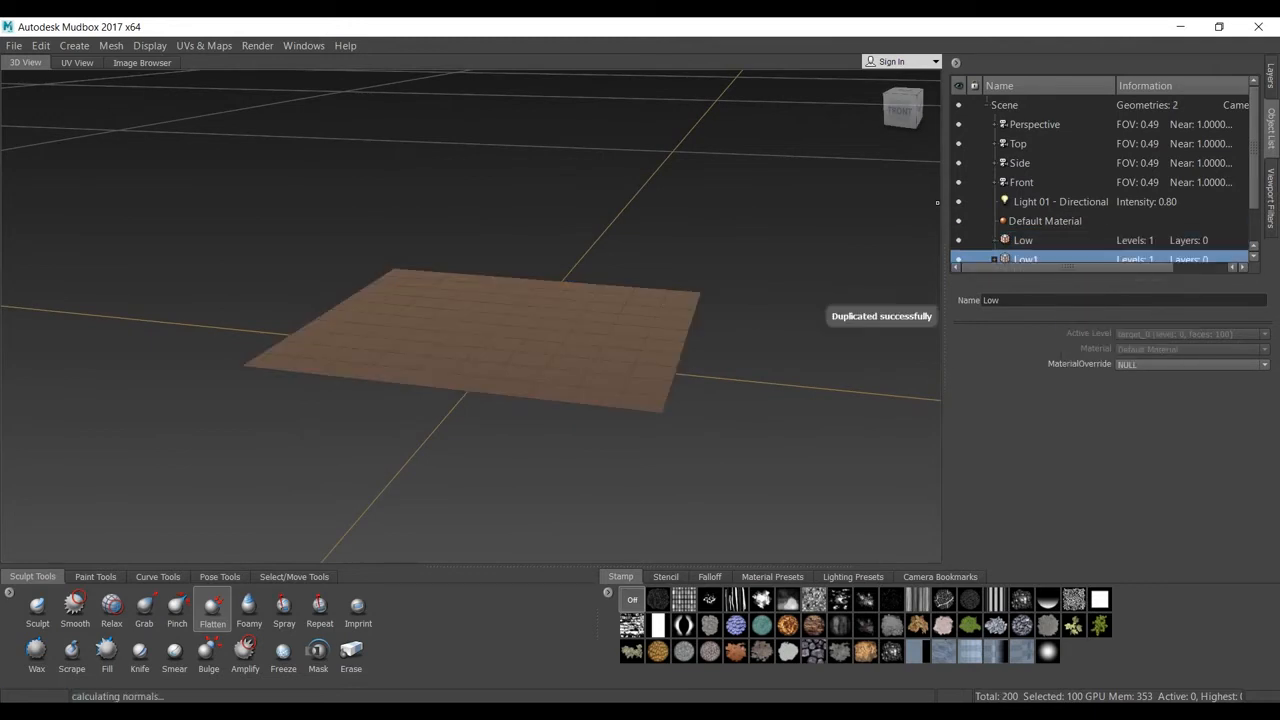
# Rename the original Low plane to hd
pyautogui.moveTo(1012, 300); pyautogui.dragTo(960, 300)
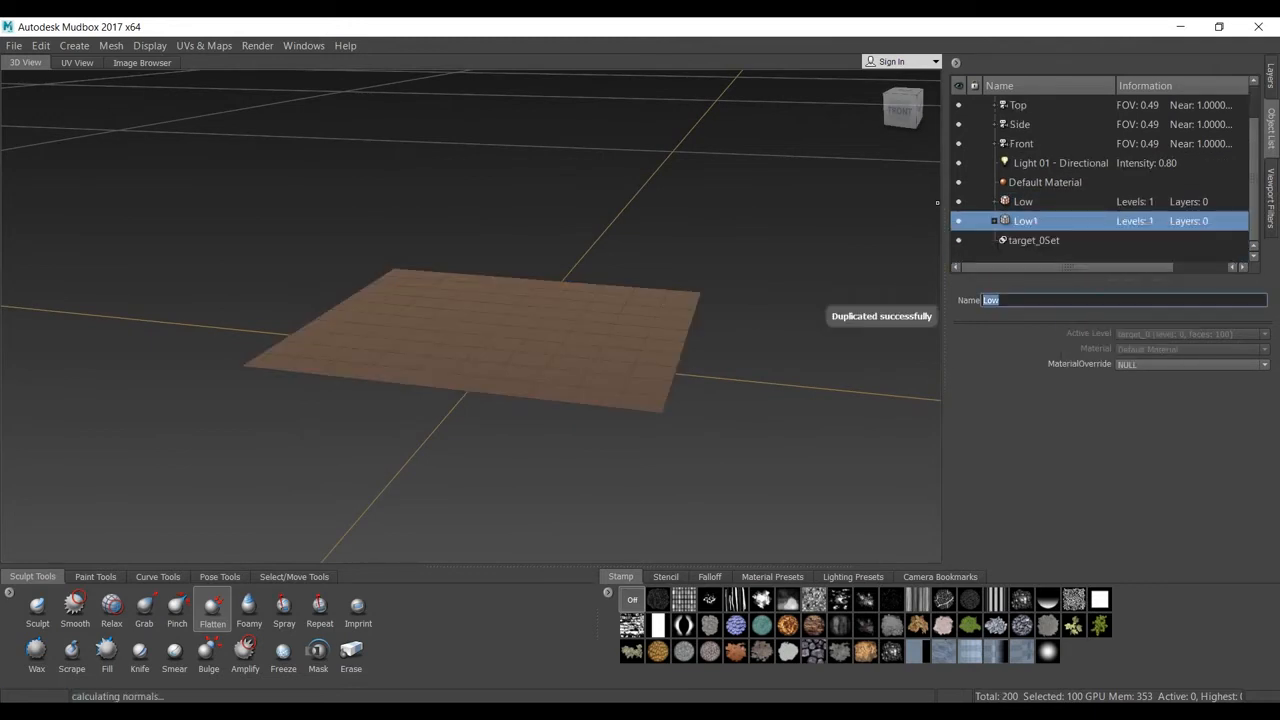
pyautogui.write('hd')
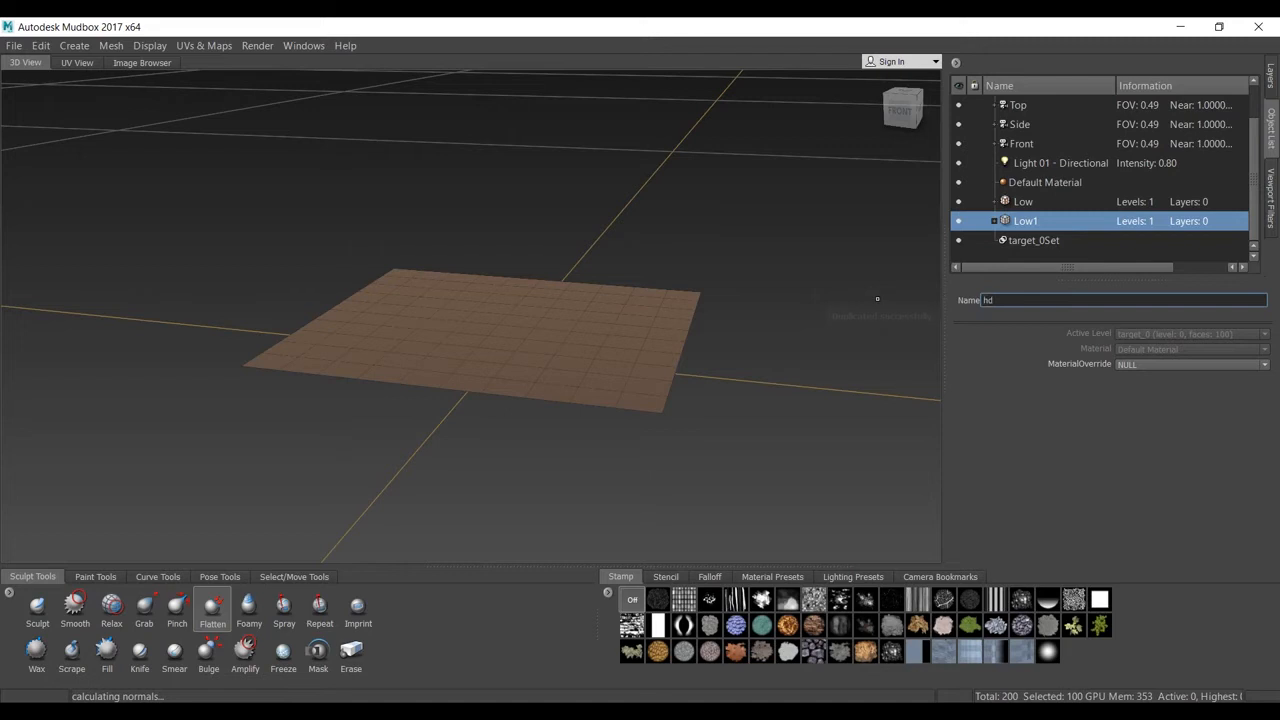
pyautogui.press('Return')
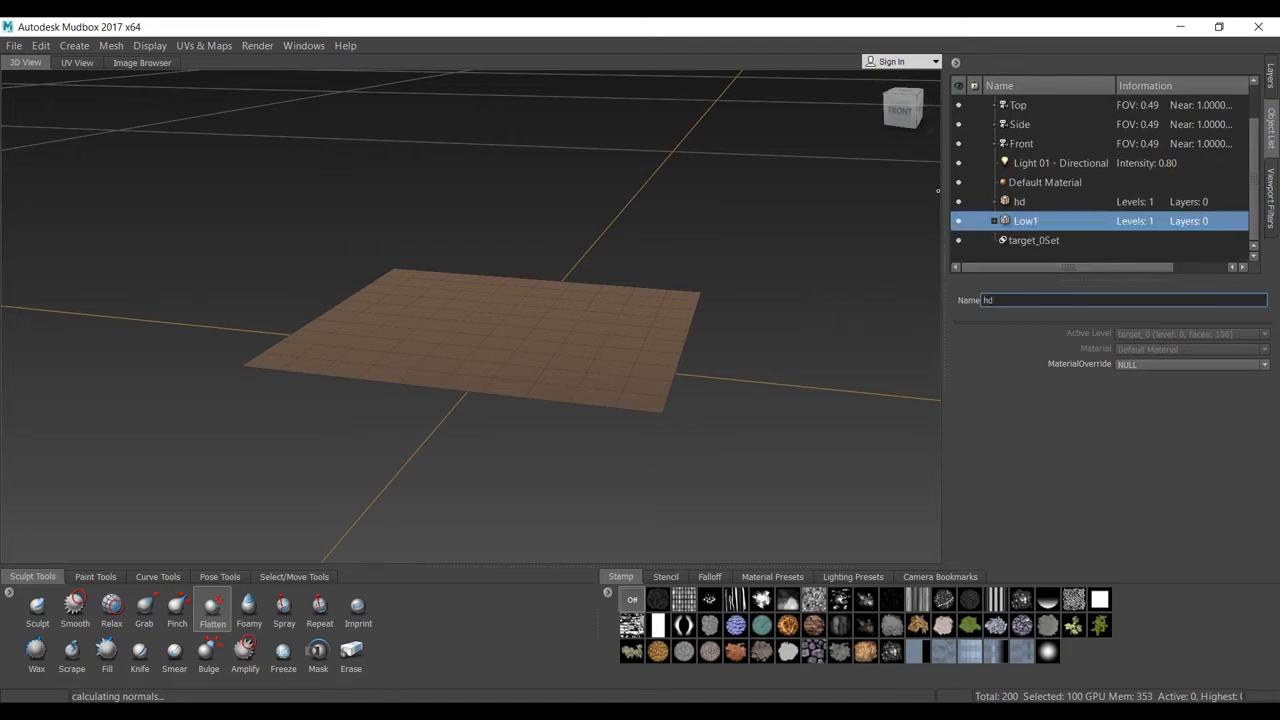
# Hide the Low1 copy and subdivide the hd plane up to level 6
pyautogui.click(958, 221)
pyautogui.click(1019, 240)
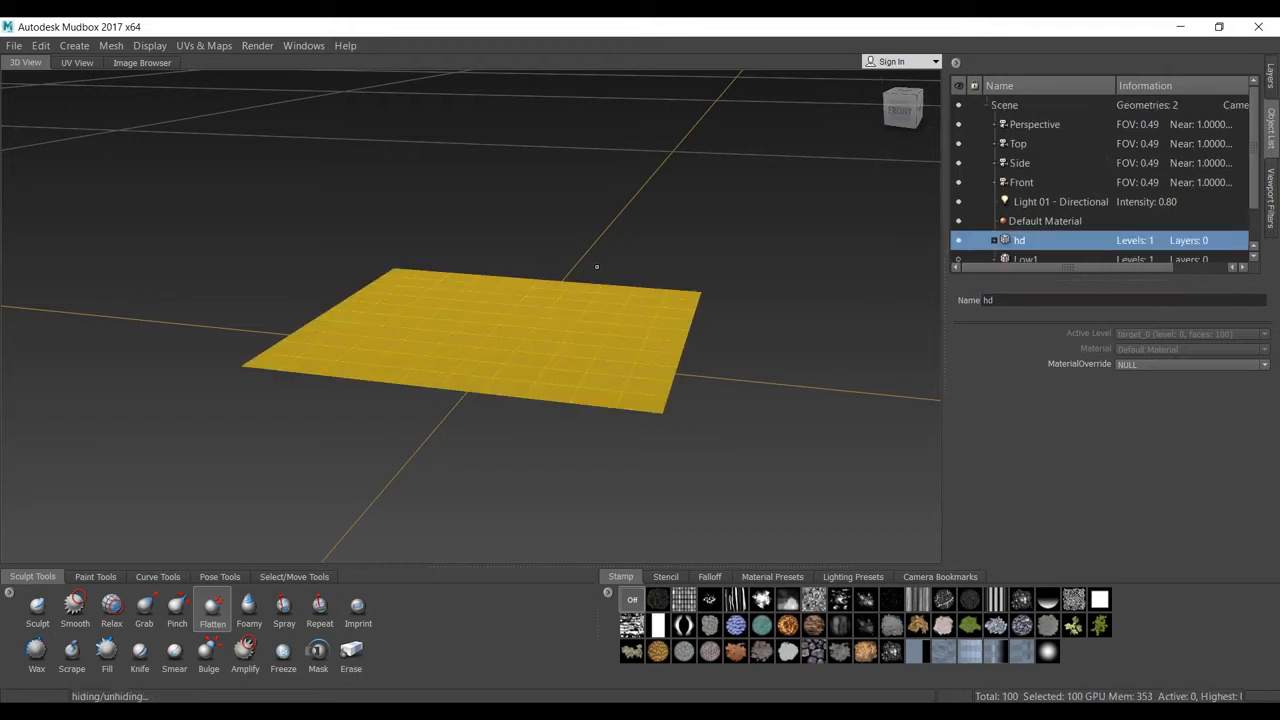
pyautogui.hotkey('shift', 'd')
pyautogui.hotkey('shift', 'd')
pyautogui.hotkey('shift', 'd')
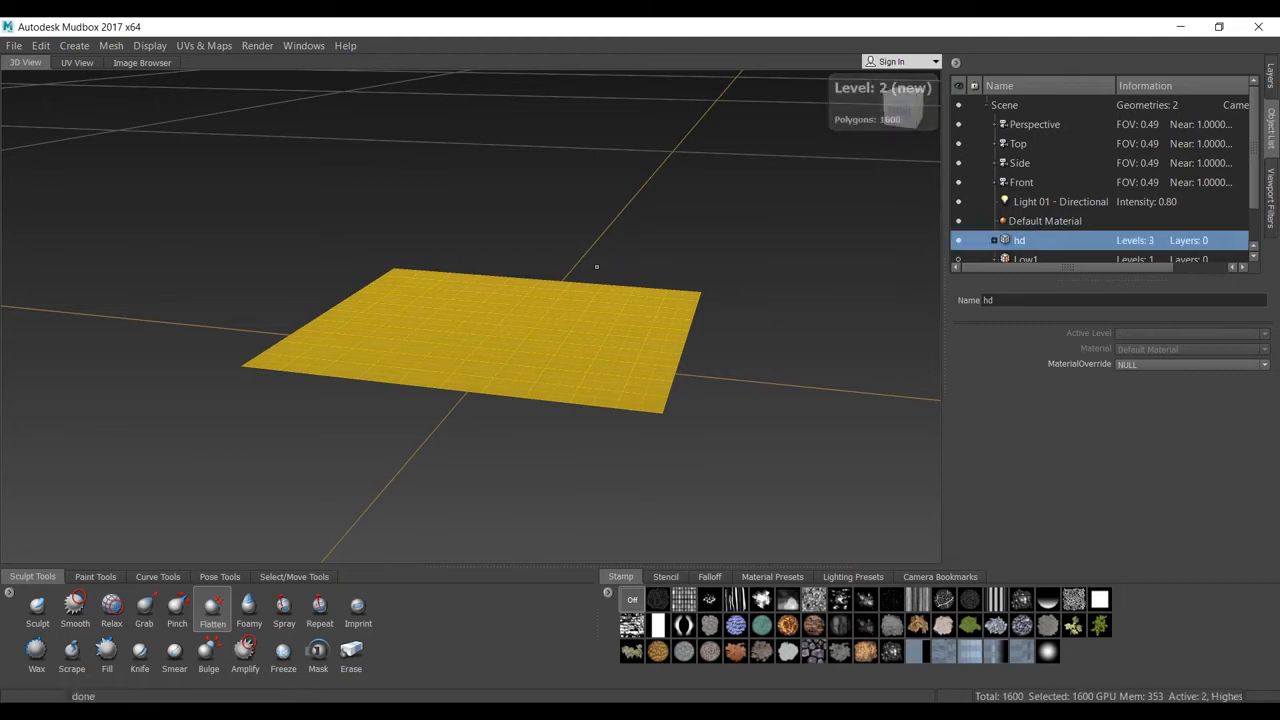
pyautogui.hotkey('shift', 'd')
pyautogui.hotkey('shift', 'd')
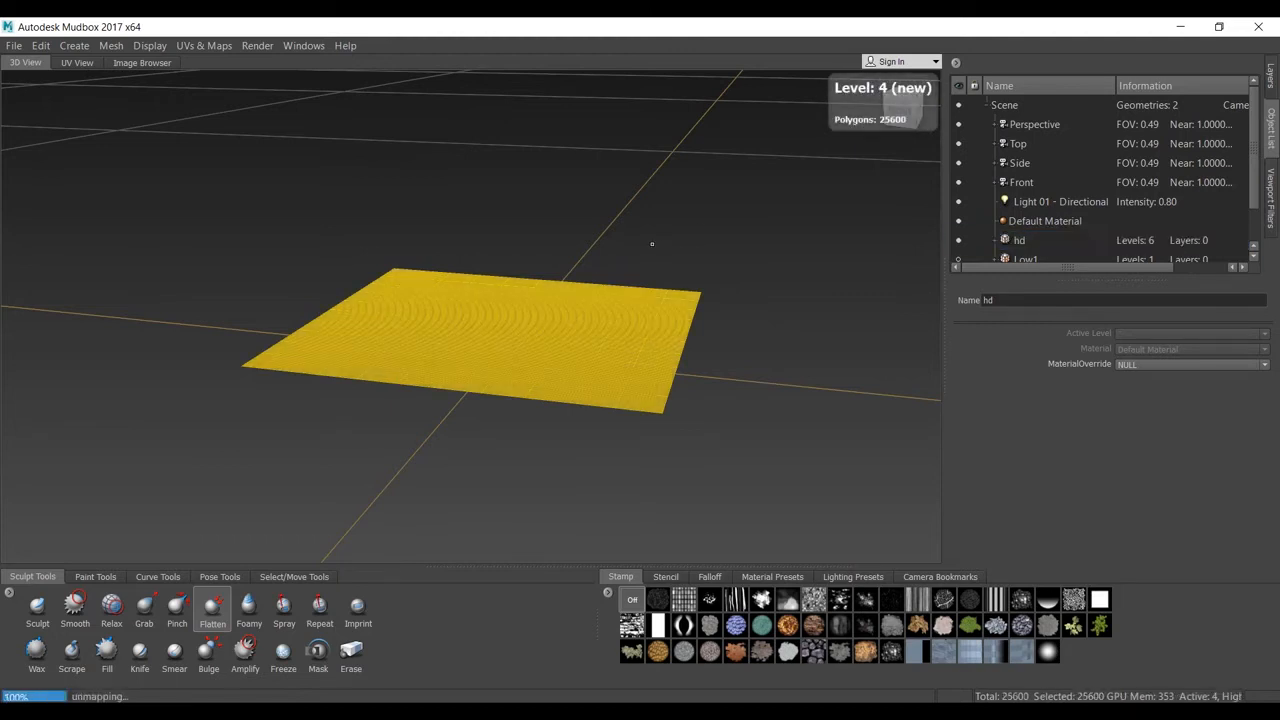
pyautogui.hotkey('shift', 'd')
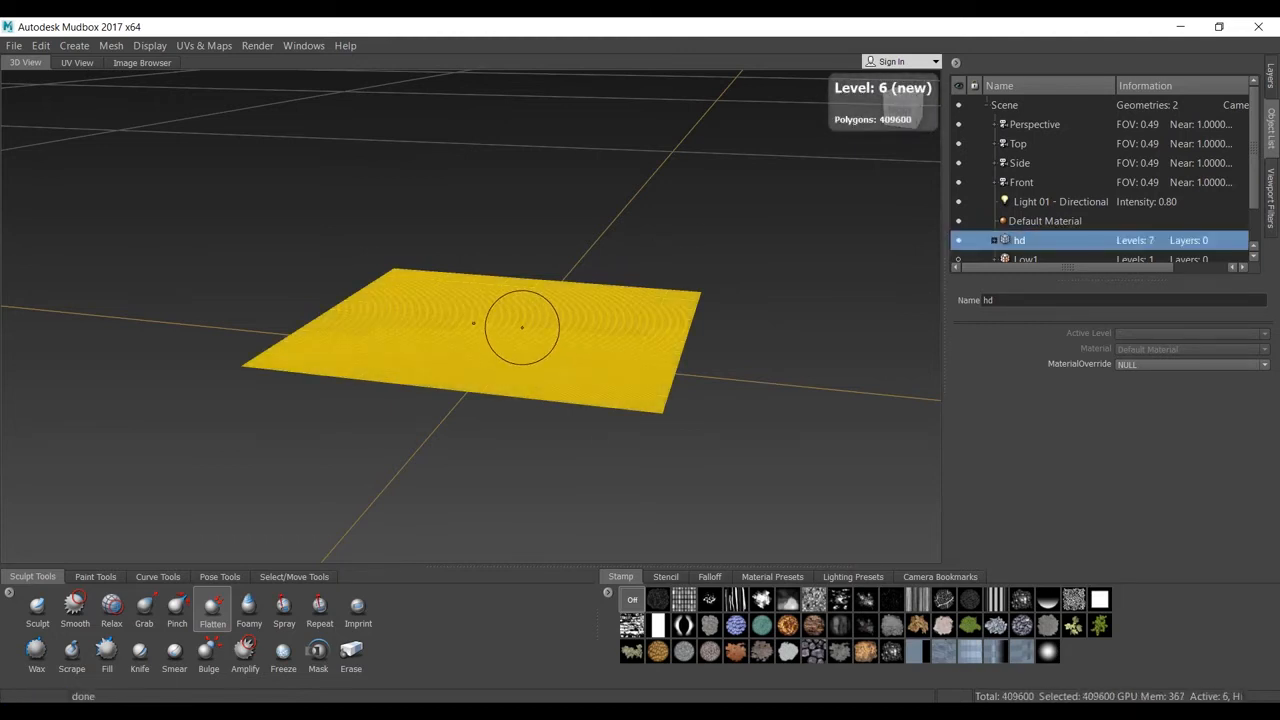
# Activate the Sculpt brush and deselect the hd model so its surface is no longer highlighted
pyautogui.keyDown('alt'); pyautogui.moveTo(564, 309); pyautogui.dragTo(603, 369); pyautogui.keyUp('alt')
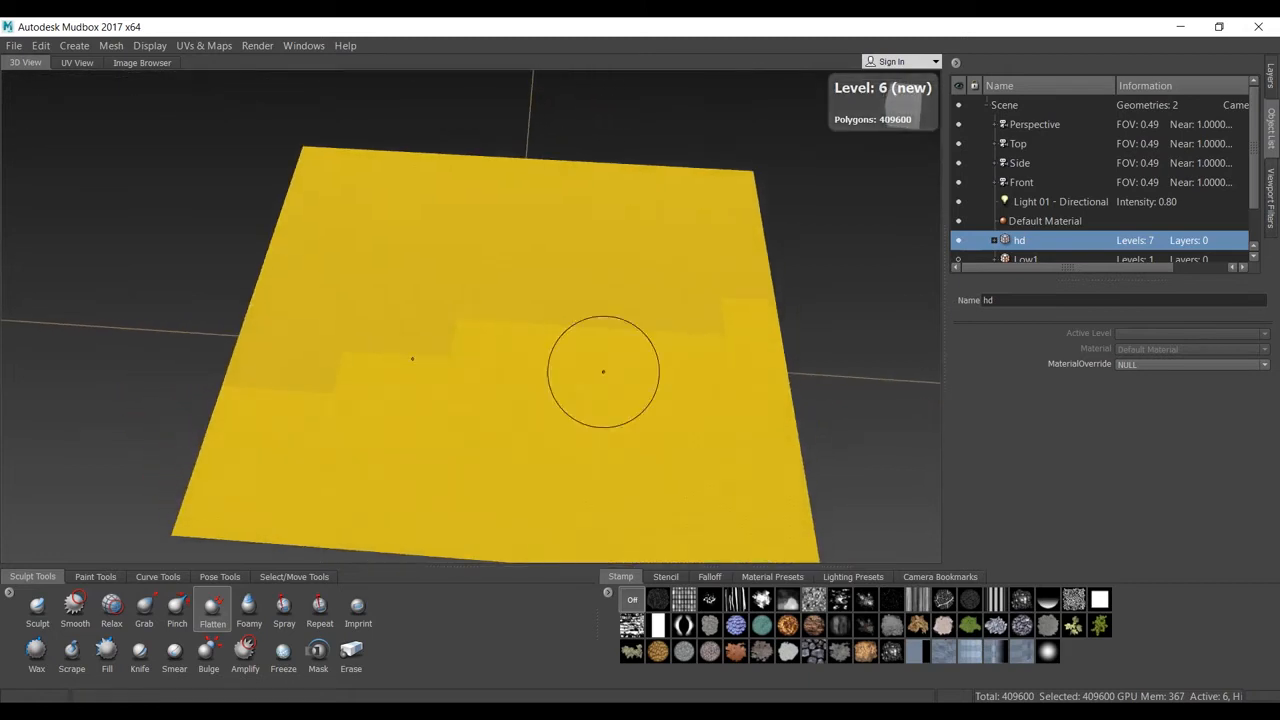
pyautogui.press('1')
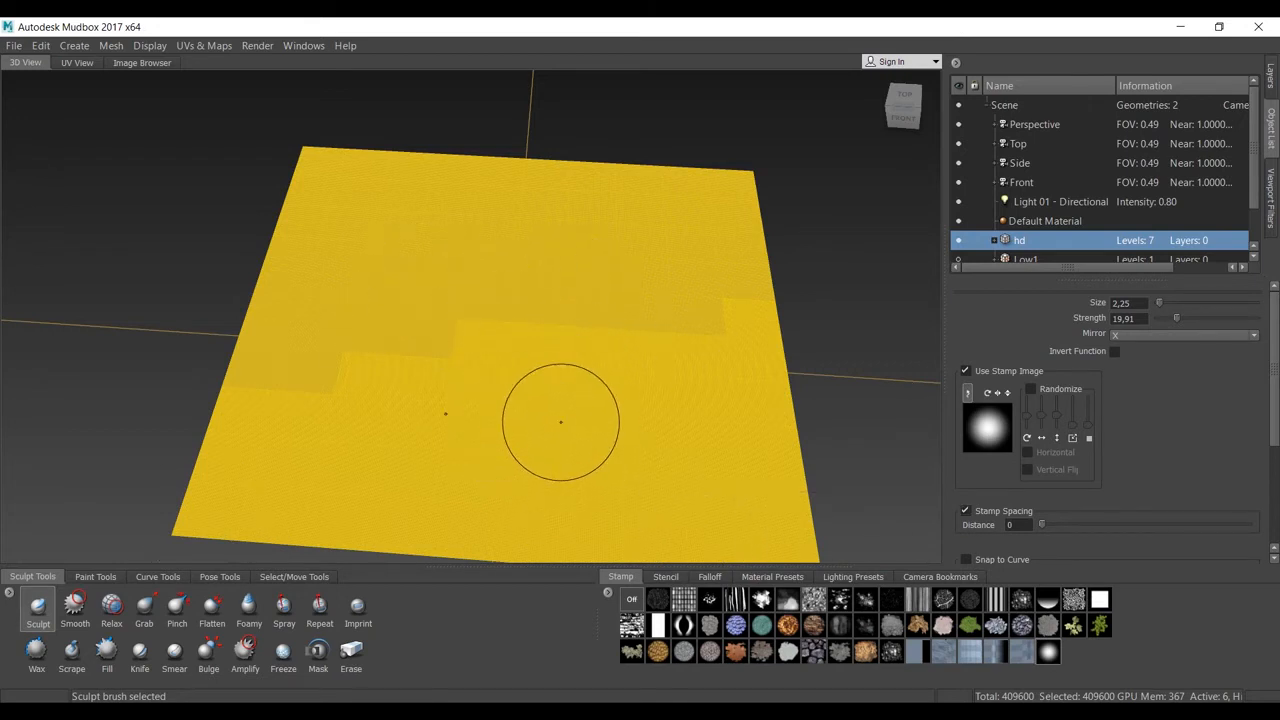
pyautogui.rightClick(630, 335)
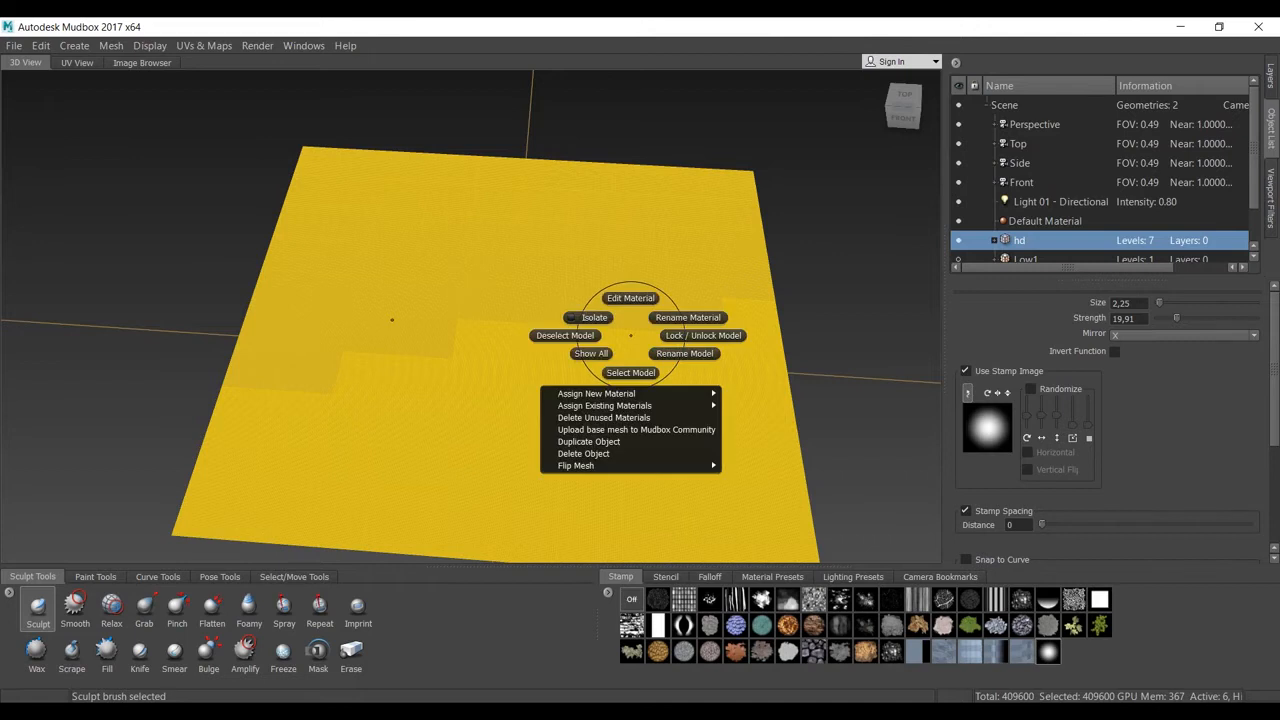
pyautogui.click(628, 334)
# Try raising bumps on the hd plane with the Sculpt brush
pyautogui.click(517, 408)
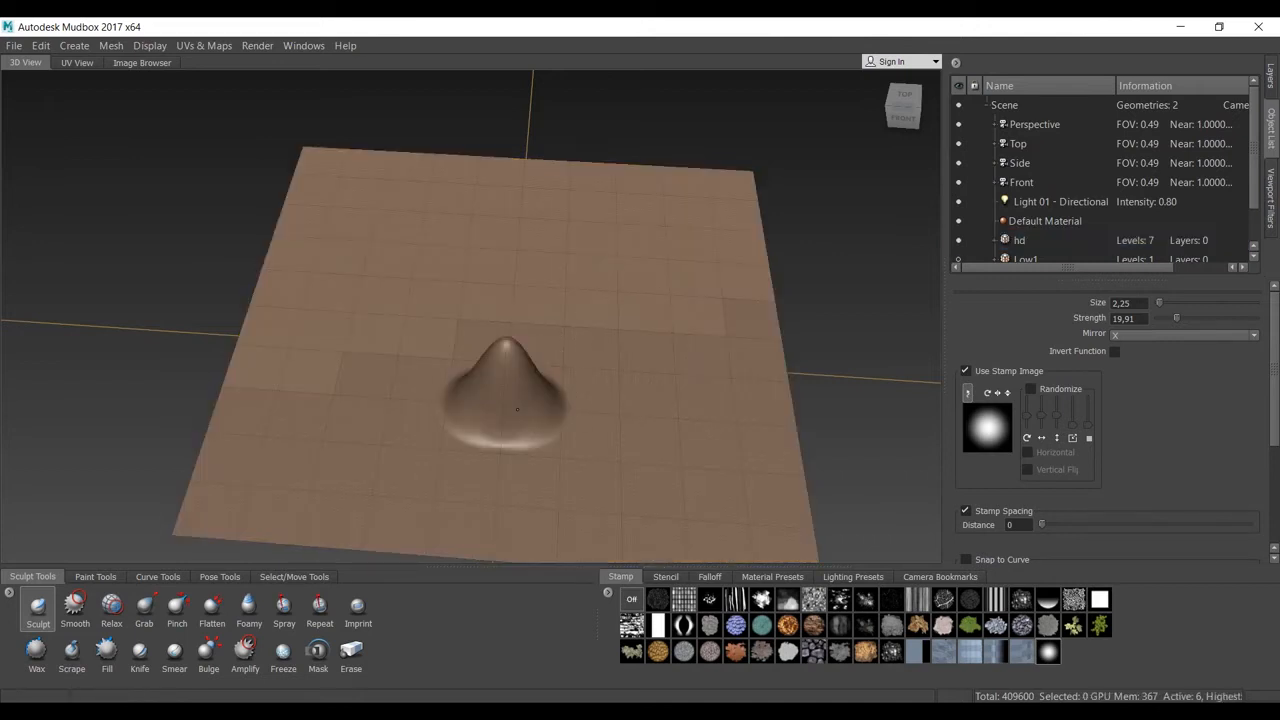
pyautogui.click(577, 345)
pyautogui.hotkey('ctrl', 'z')
pyautogui.hotkey('ctrl', 'z')
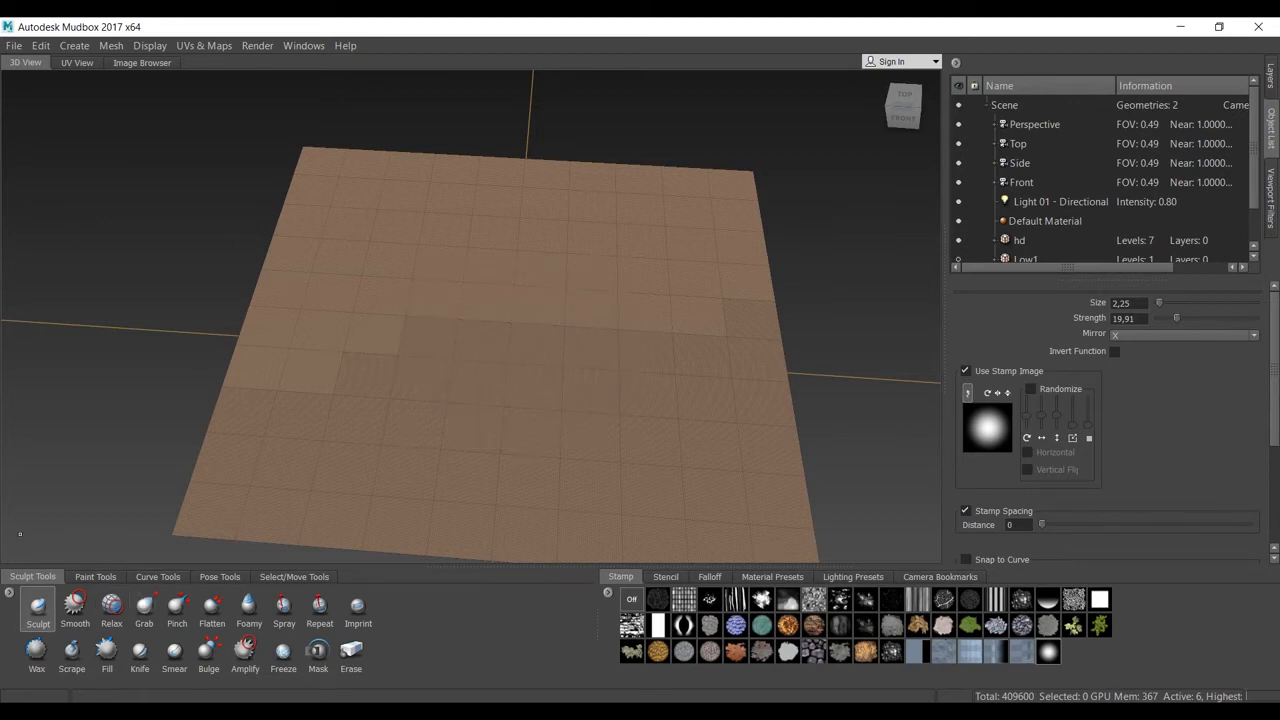
# Sculpt a tall horn in the middle of the hd plane, surrounded by rounded domes and hollows
pyautogui.click(145, 605)
pyautogui.keyDown('alt'); pyautogui.moveTo(483, 421); pyautogui.dragTo(423, 366); pyautogui.keyUp('alt')
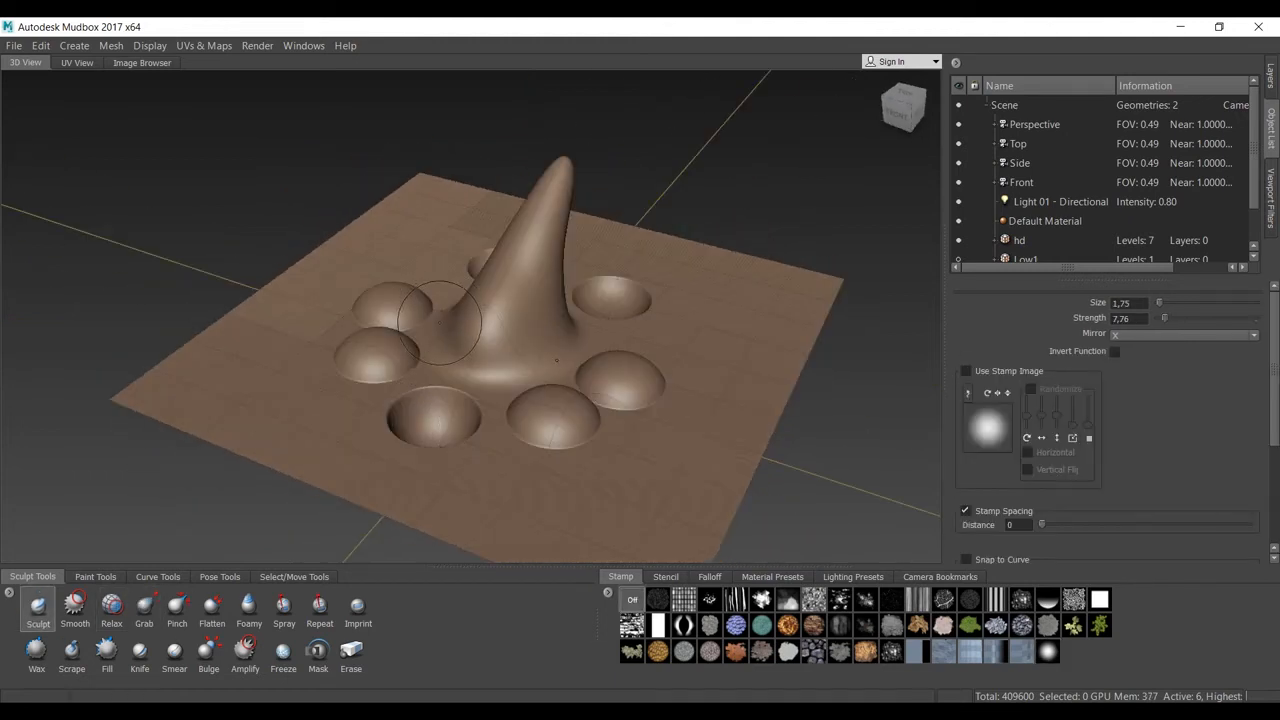
pyautogui.keyDown('alt'); pyautogui.moveTo(423, 414); pyautogui.dragTo(520, 390); pyautogui.keyUp('alt')
pyautogui.keyDown('alt'); pyautogui.moveTo(733, 420); pyautogui.dragTo(663, 289); pyautogui.keyUp('alt')
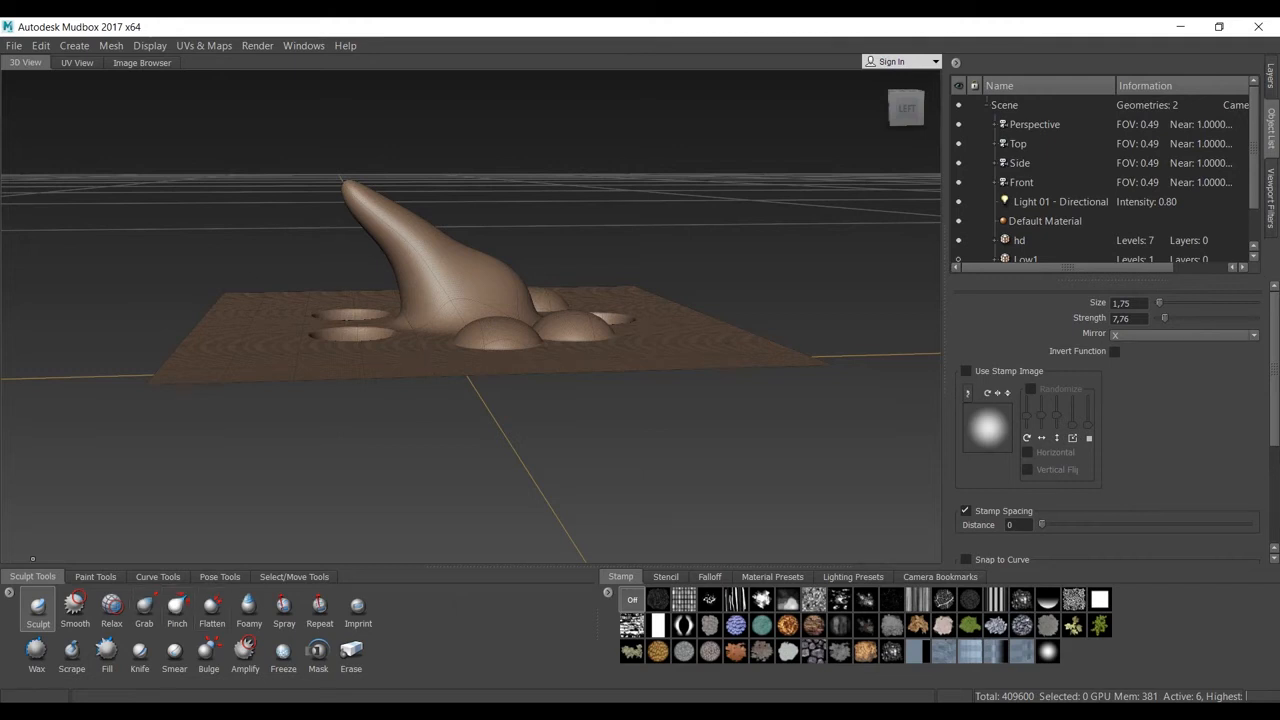
# Pull the horn's tip further outward using the Grab brush at size 3.97 and strength 100
pyautogui.click(144, 605)
pyautogui.press('b')
pyautogui.moveTo(350, 188); pyautogui.dragTo(386, 188)
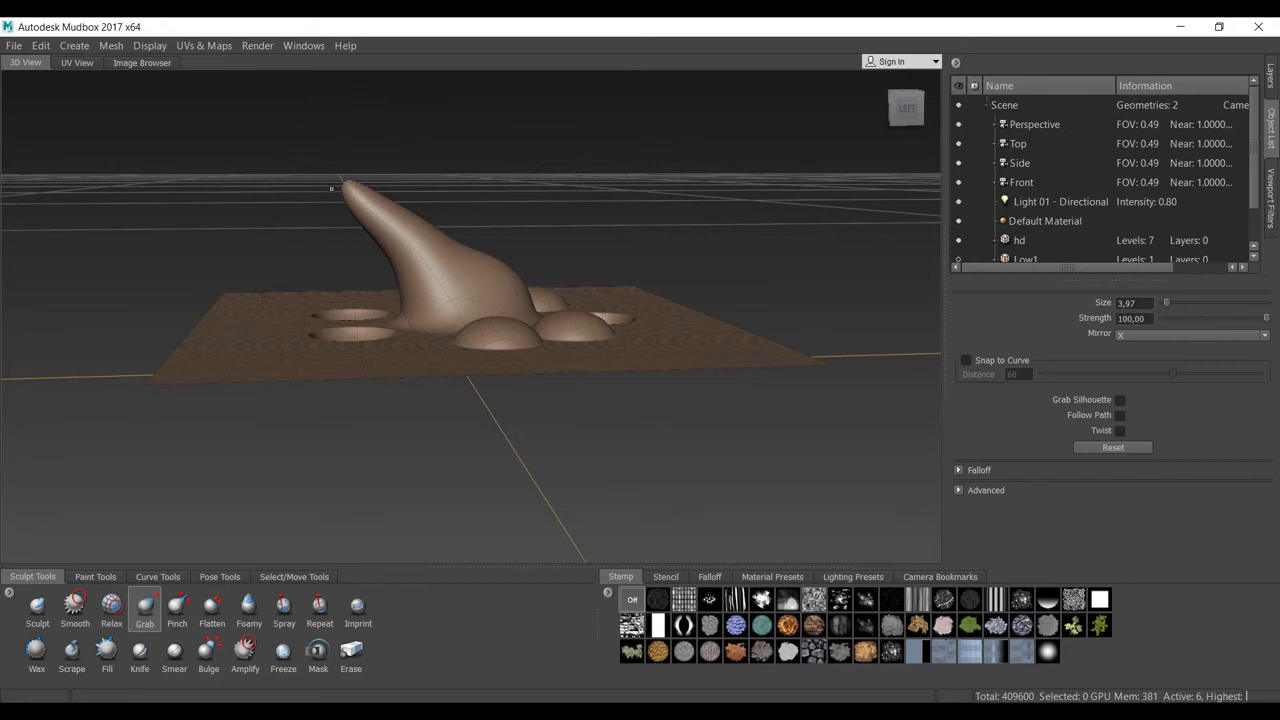
pyautogui.moveTo(414, 246)
pyautogui.mouseDown()
pyautogui.moveTo(362, 236)
pyautogui.moveTo(335, 198)
pyautogui.mouseUp()
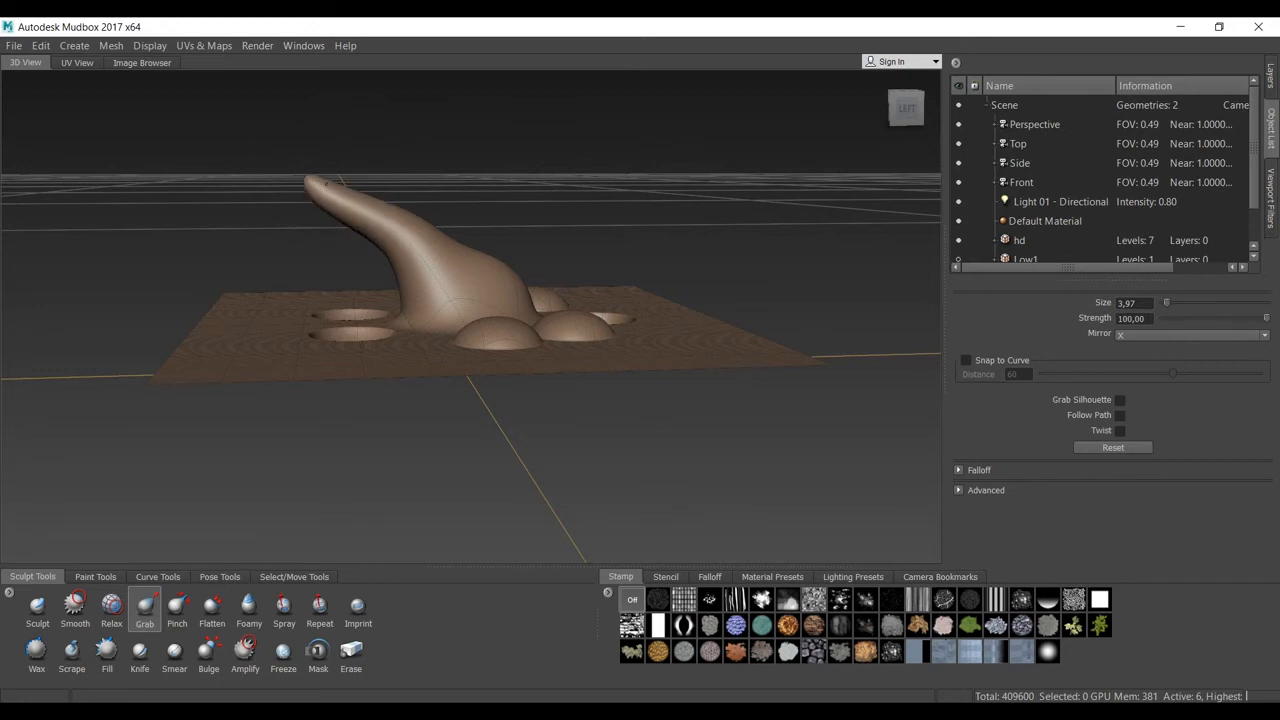
pyautogui.press('shift')
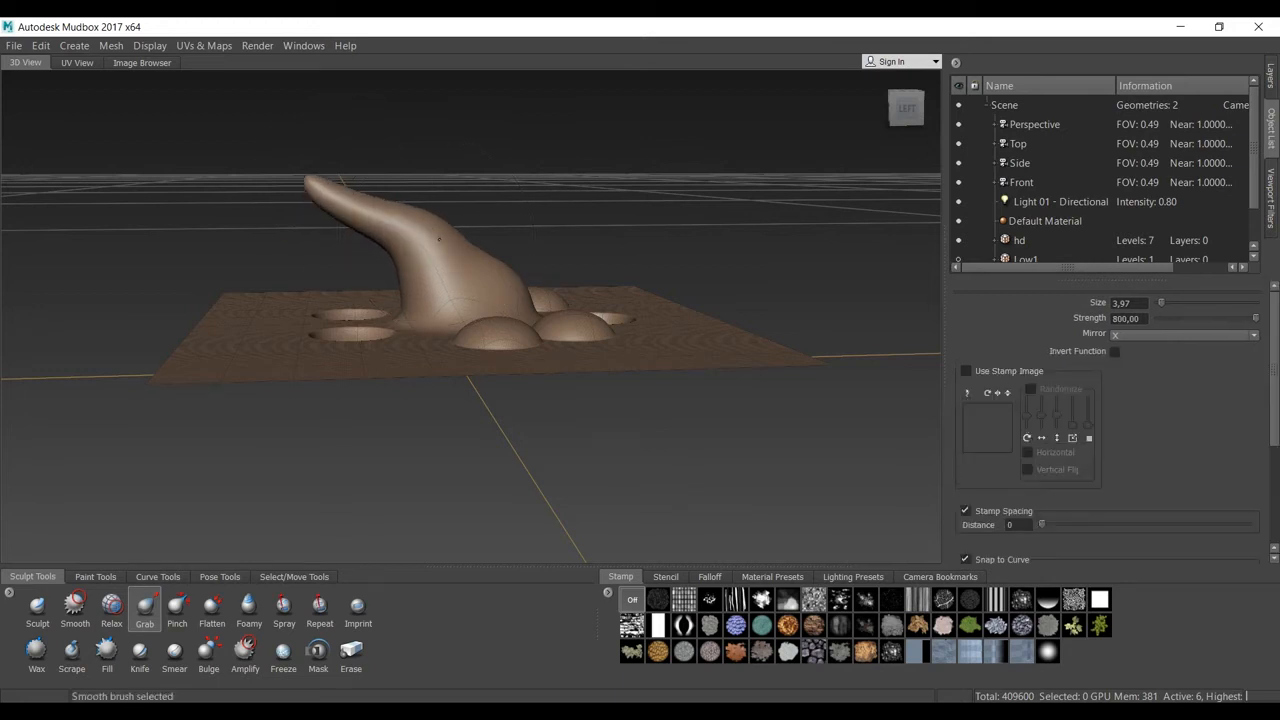
pyautogui.moveTo(437, 241)
pyautogui.keyDown('alt'); pyautogui.mouseDown()
pyautogui.moveTo(480, 300)
pyautogui.moveTo(570, 375)
pyautogui.moveTo(515, 290)
pyautogui.mouseUp(); pyautogui.keyUp('alt')
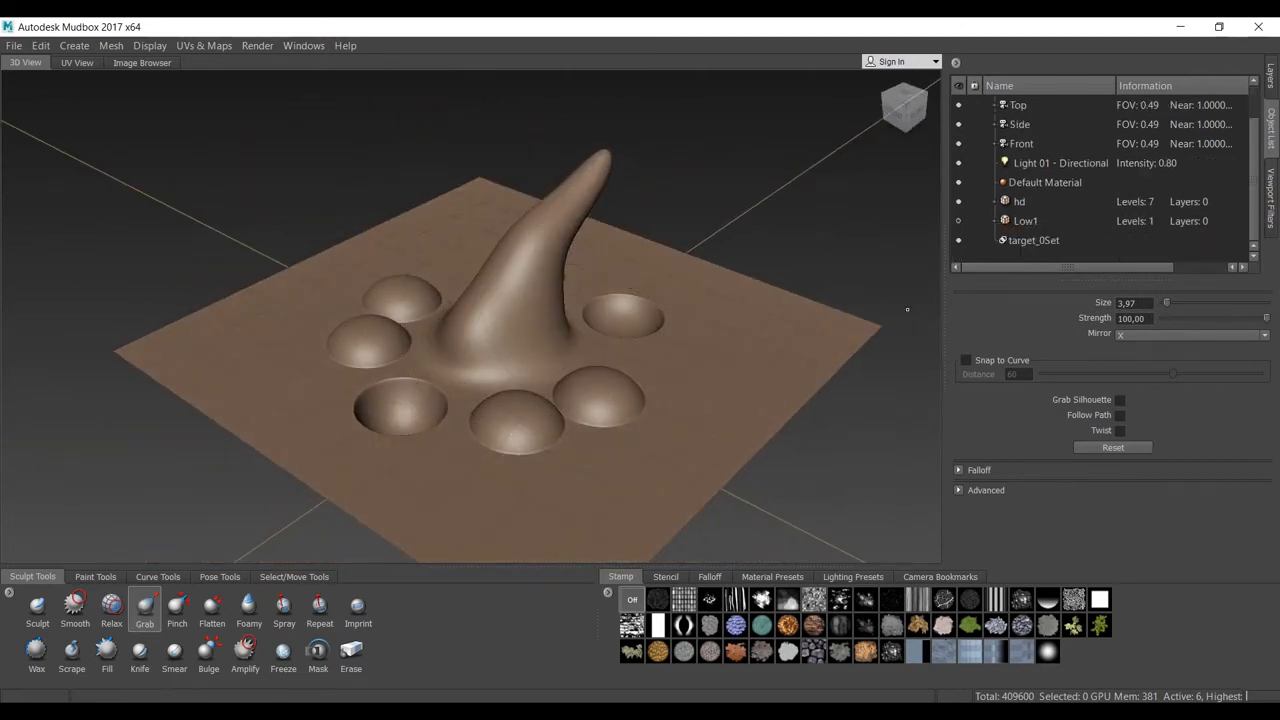
# Select Low1 and start a new texture map extraction operation that generates a Vector Displacement Map
pyautogui.click(1025, 221)
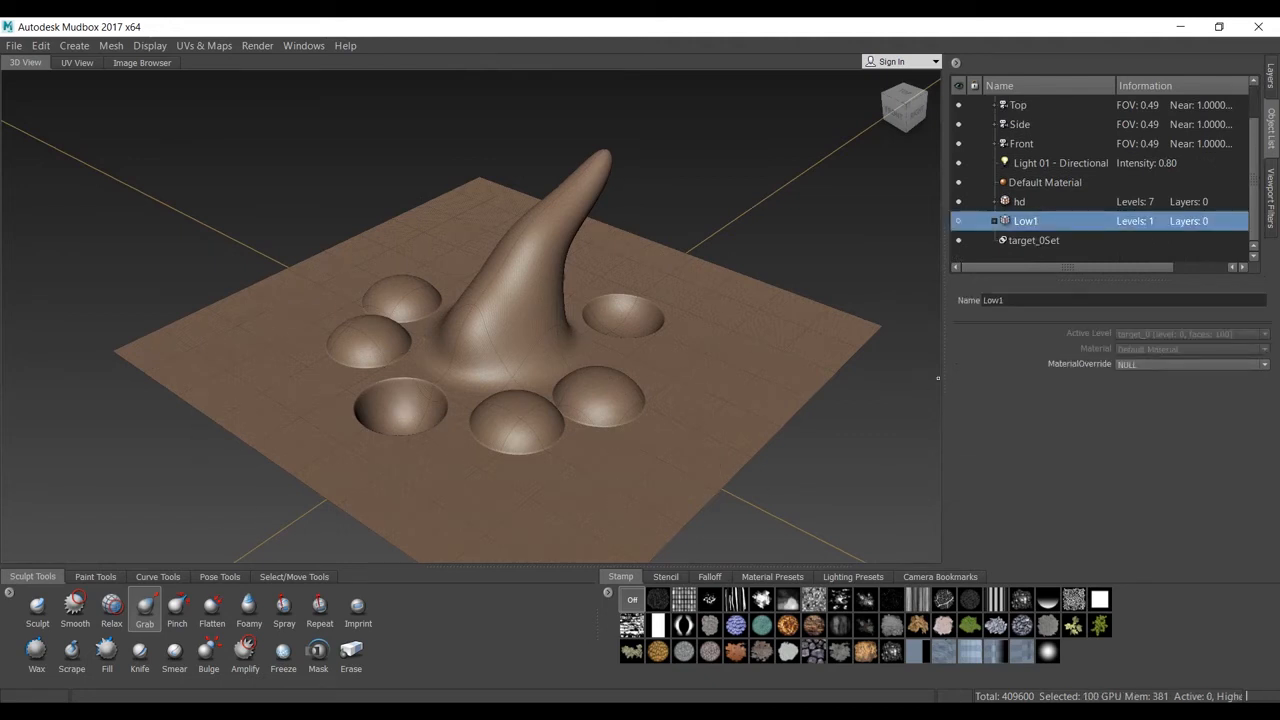
pyautogui.click(204, 45)
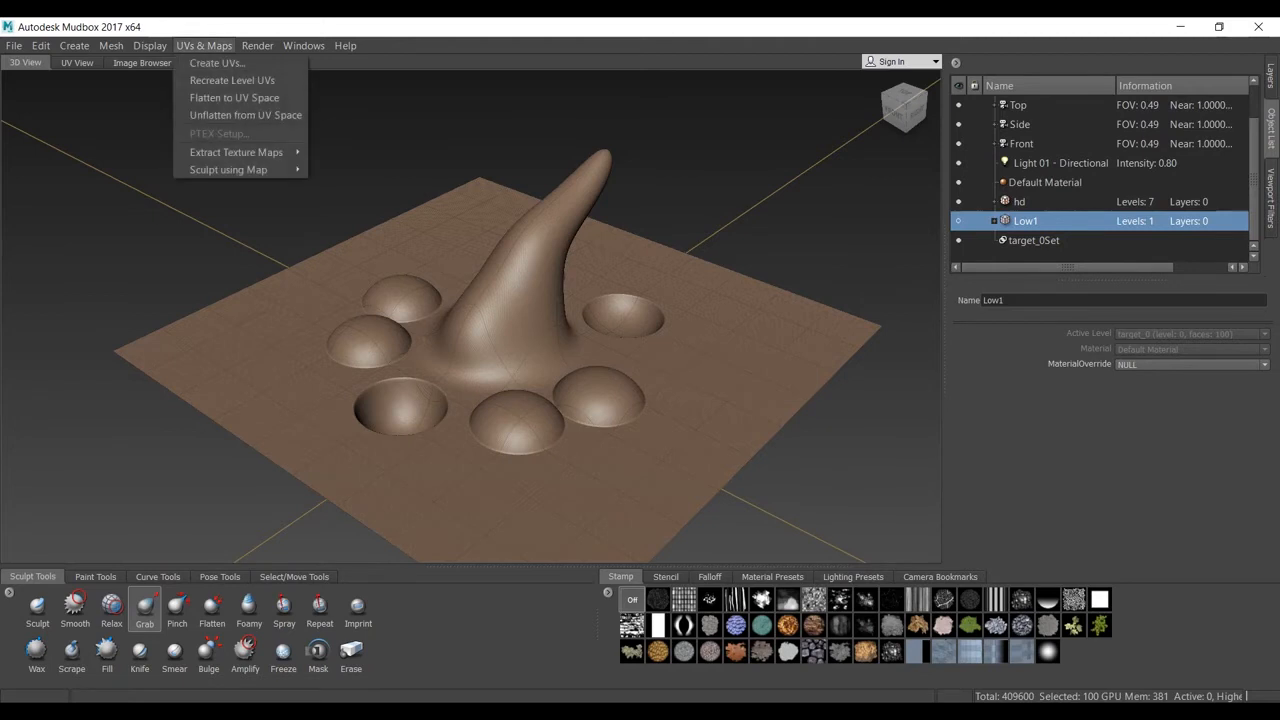
pyautogui.moveTo(240, 152)
pyautogui.click(360, 152)
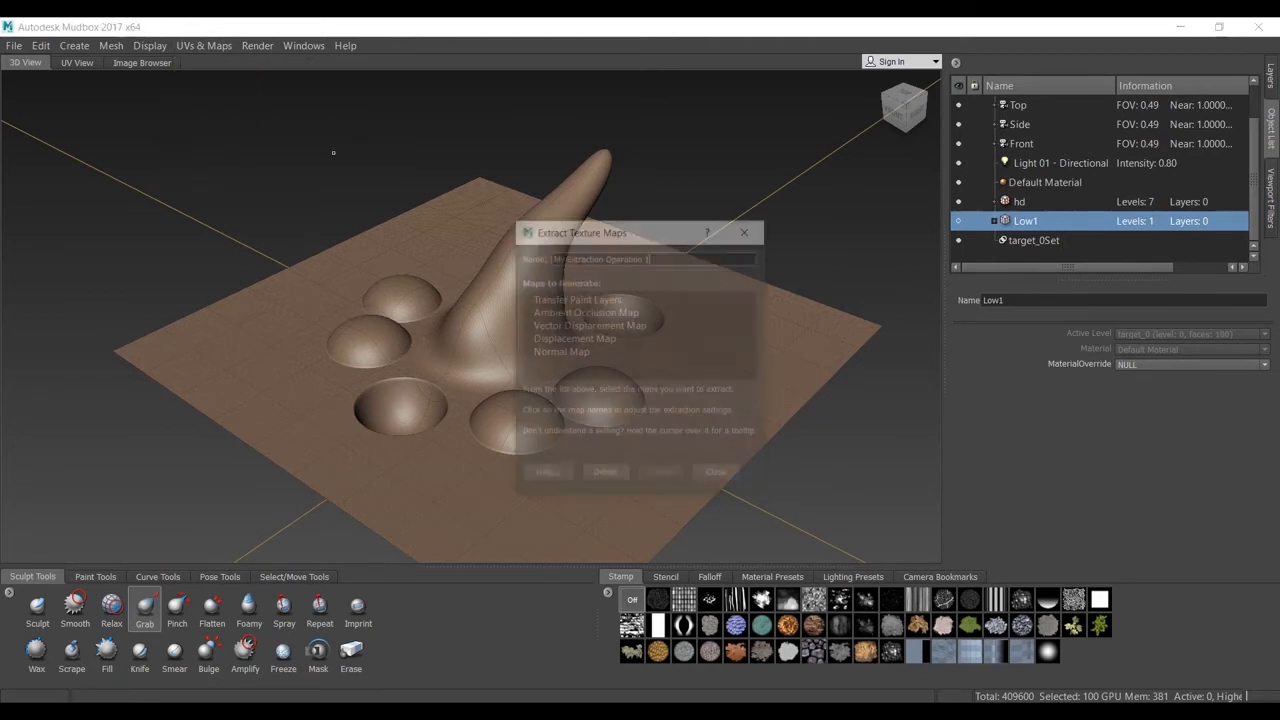
pyautogui.click(589, 325)
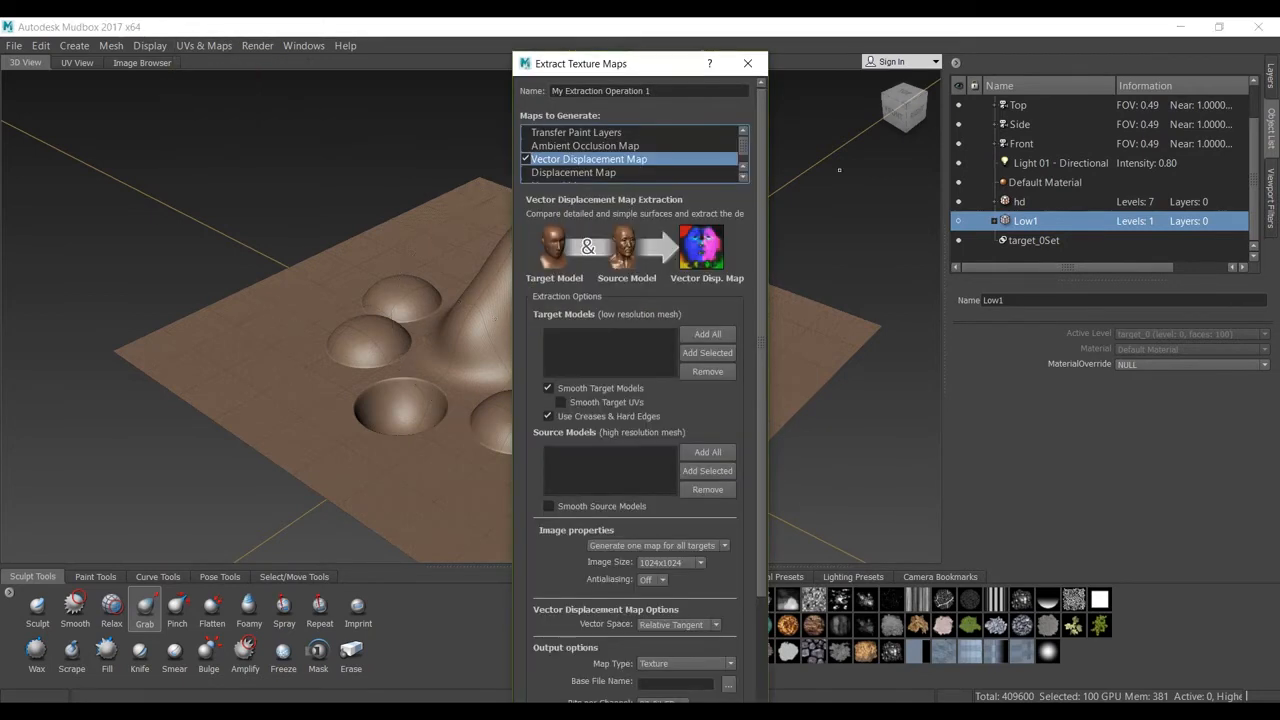
# Add Low1 as the low-resolution target model of the extraction
pyautogui.click(1019, 201)
pyautogui.click(1025, 220)
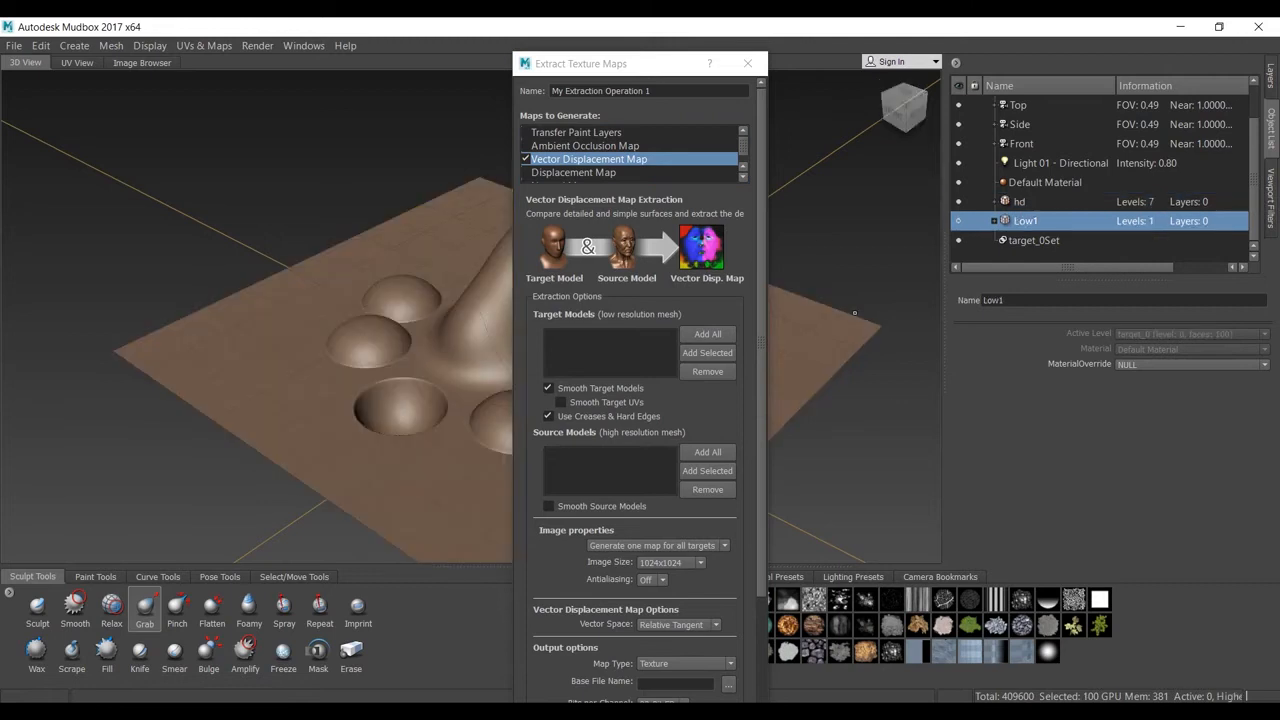
pyautogui.click(707, 352)
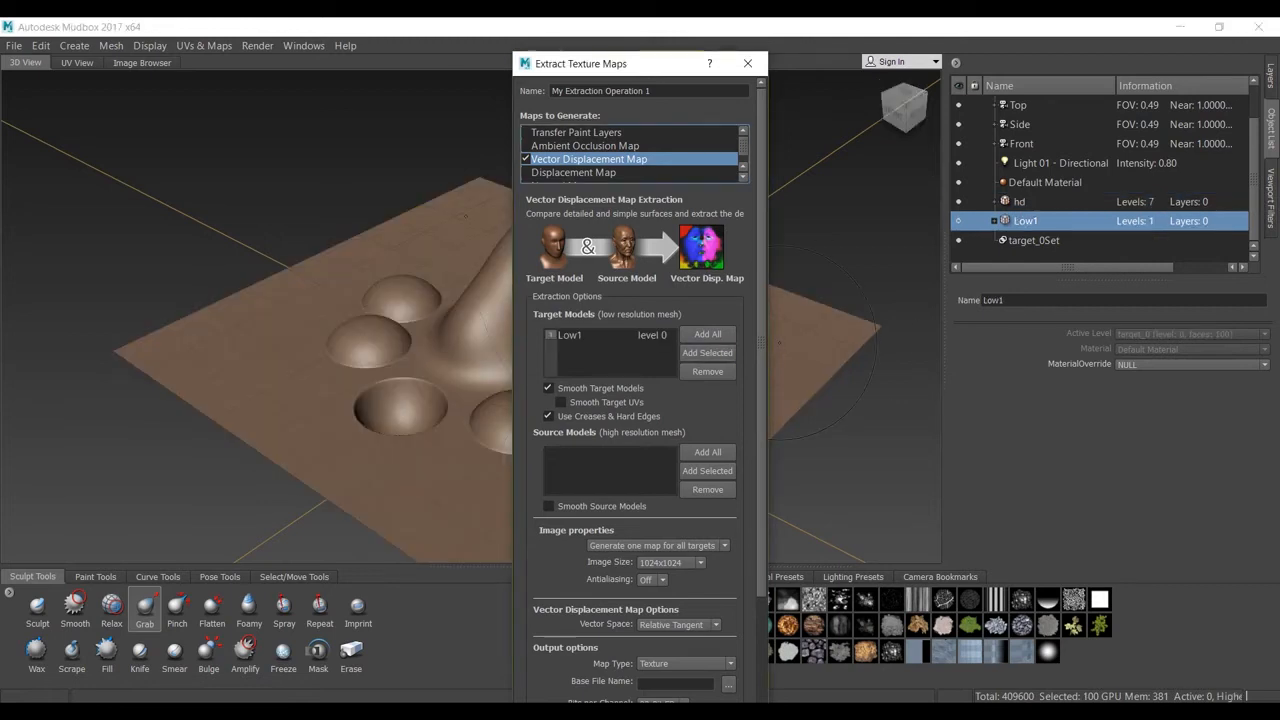
# Add hd as the high-resolution source model of the extraction, using level 6
pyautogui.click(1019, 202)
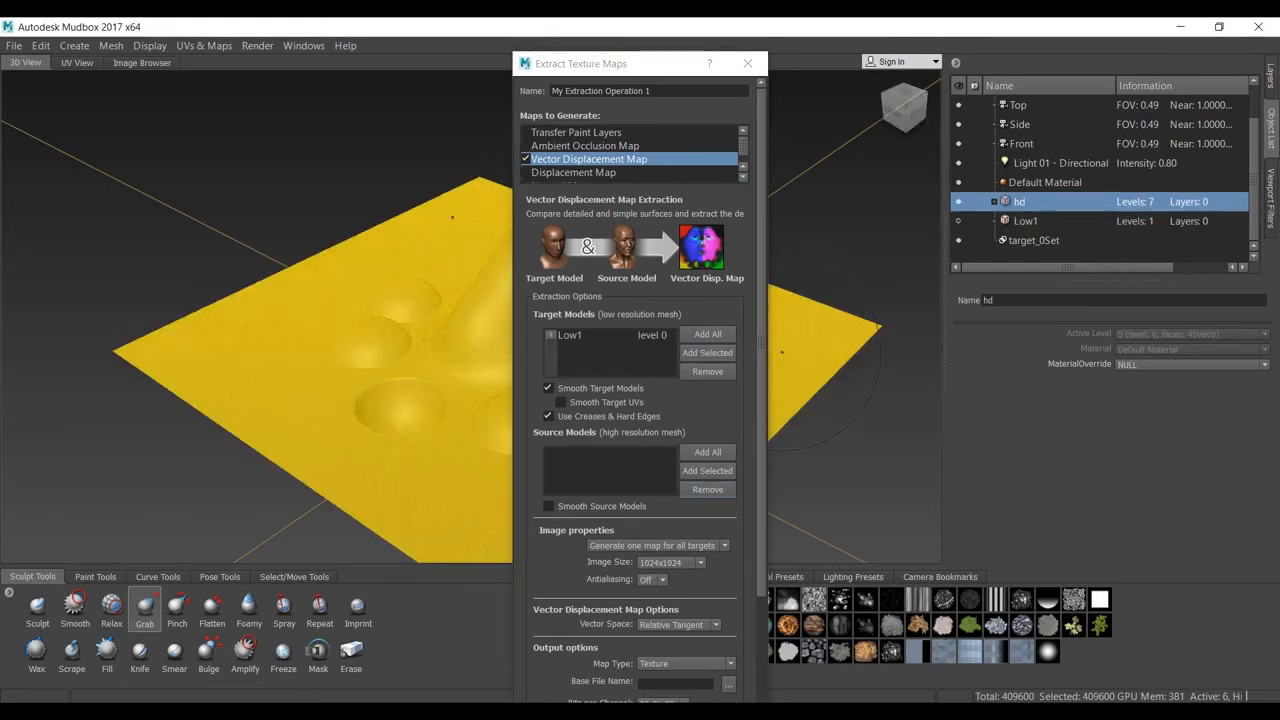
pyautogui.click(707, 470)
pyautogui.click(662, 453)
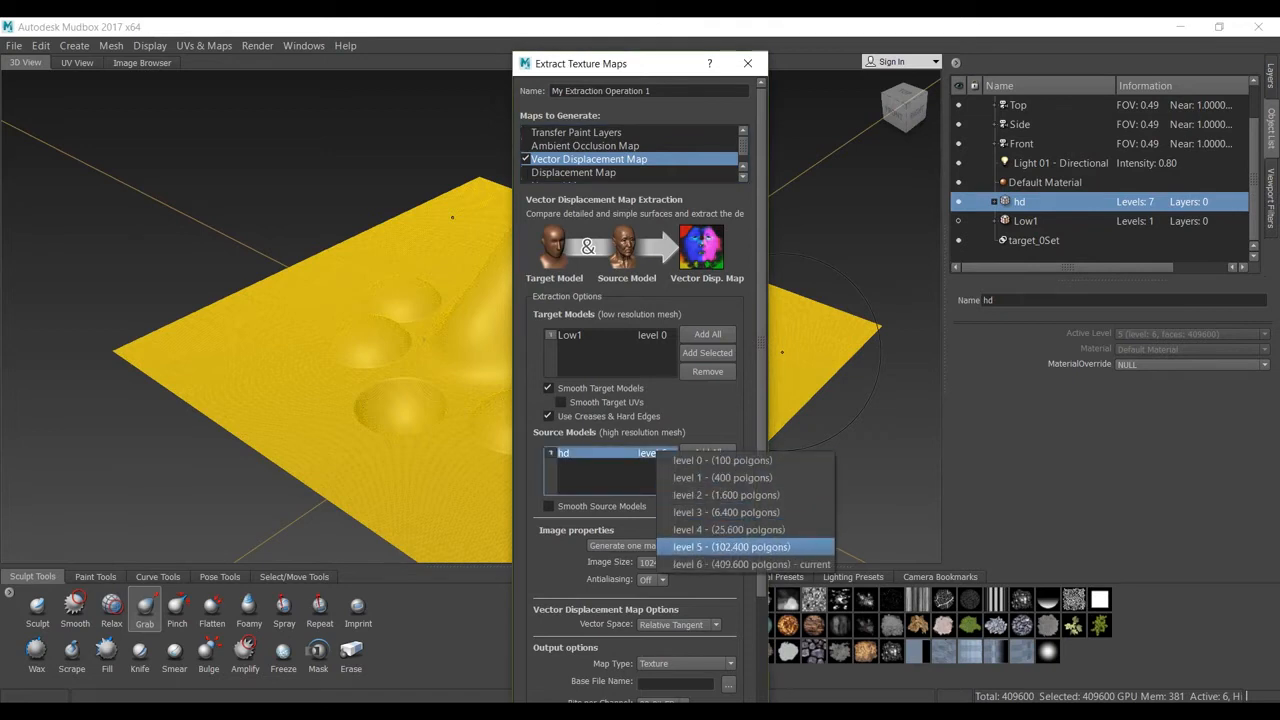
pyautogui.click(750, 564)
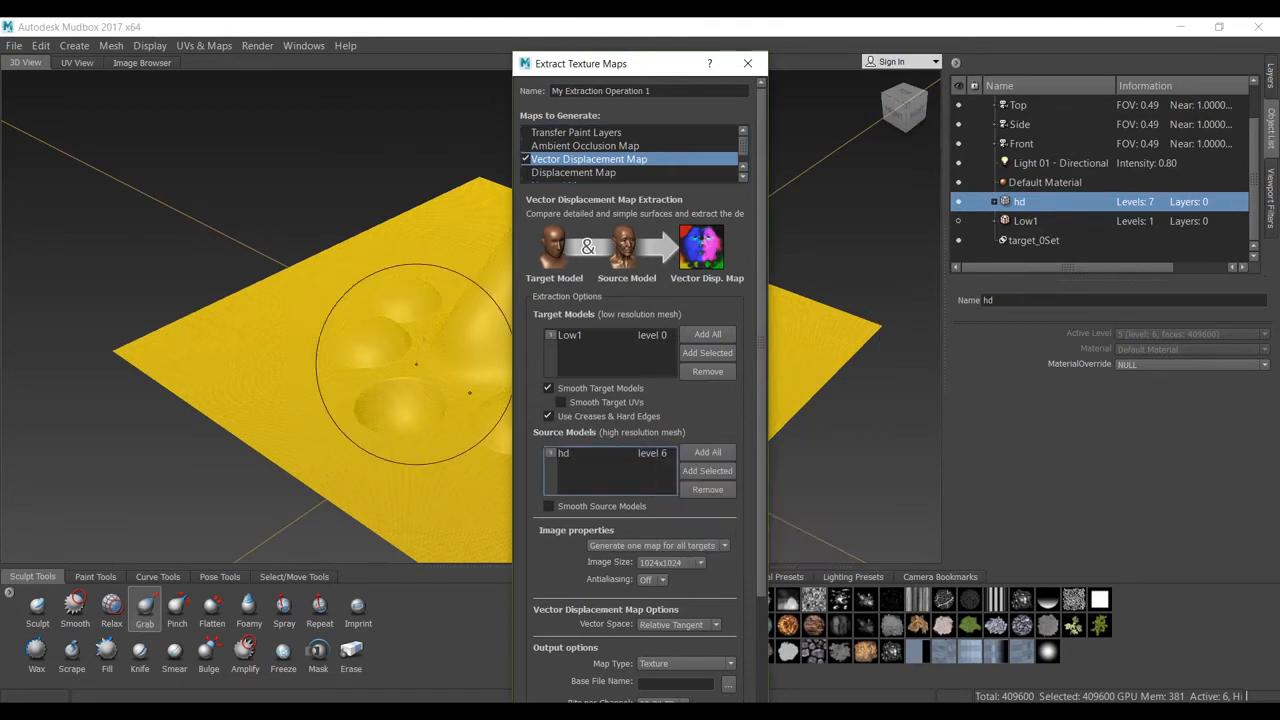
# Set the extracted map's image size to 2048x2048 and its antialiasing to 2X
pyautogui.moveTo(620, 64); pyautogui.dragTo(546, 39)
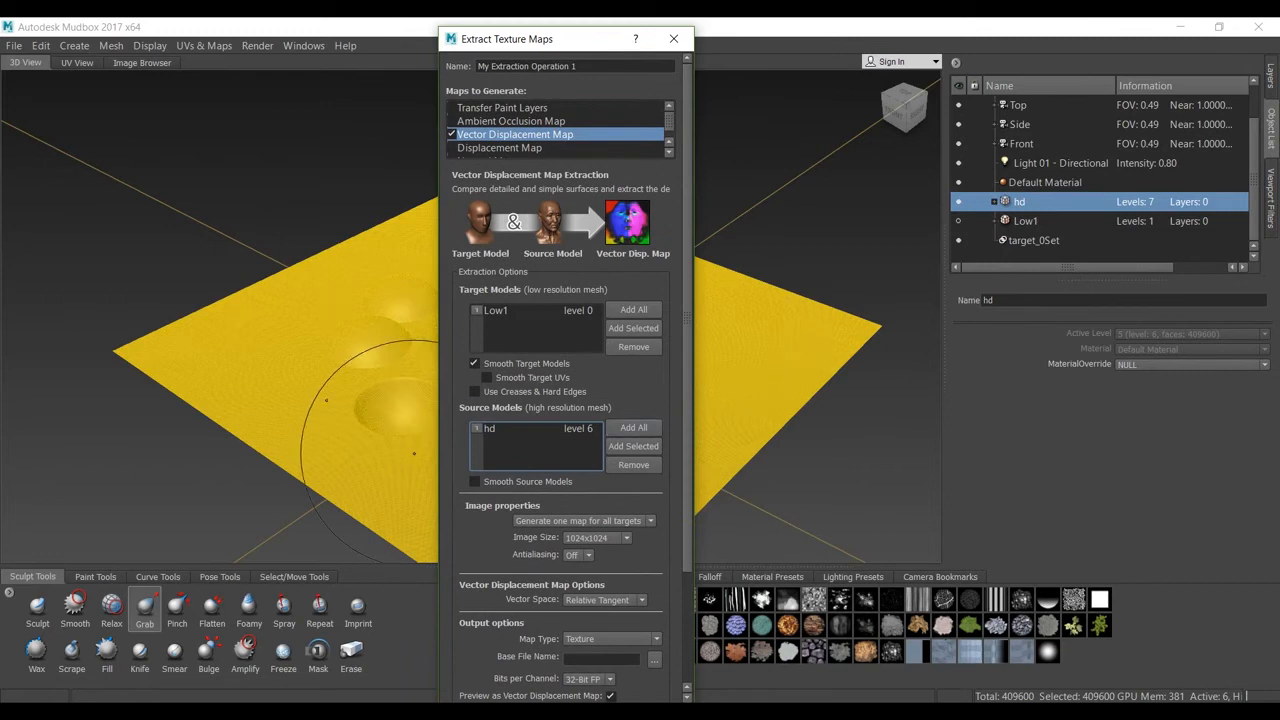
pyautogui.scroll(-3, 565, 395)
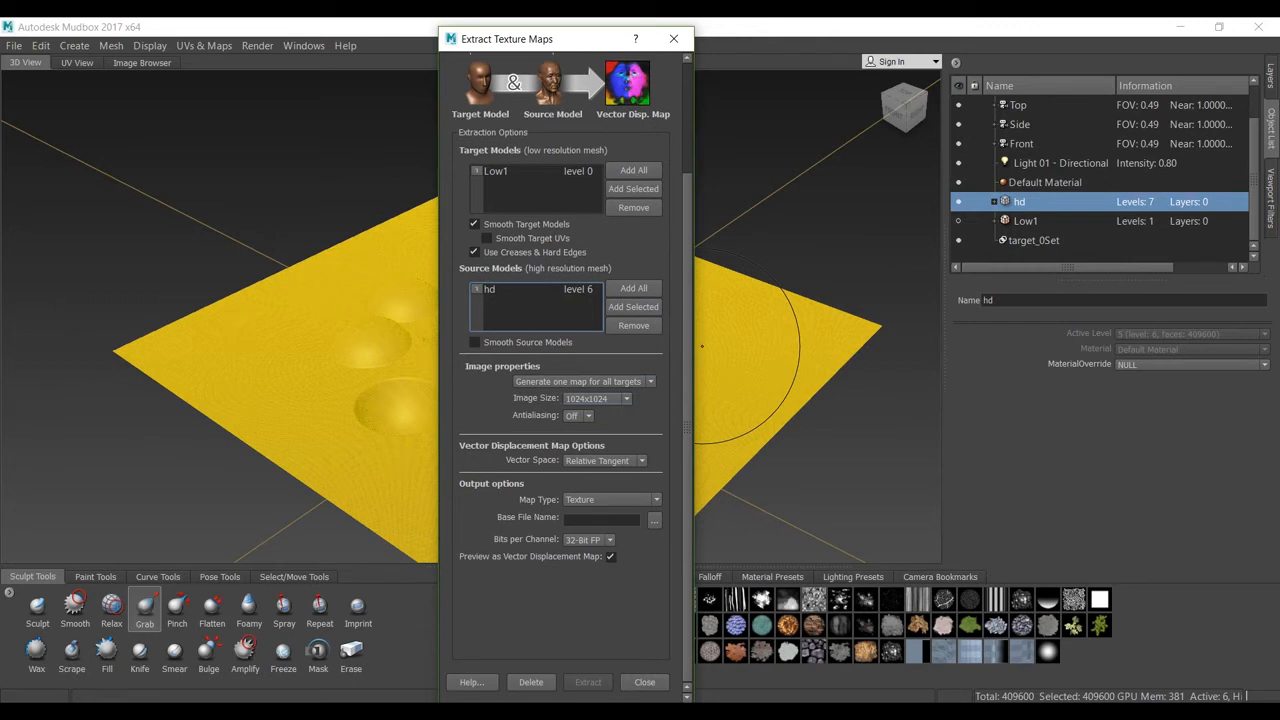
pyautogui.click(597, 398)
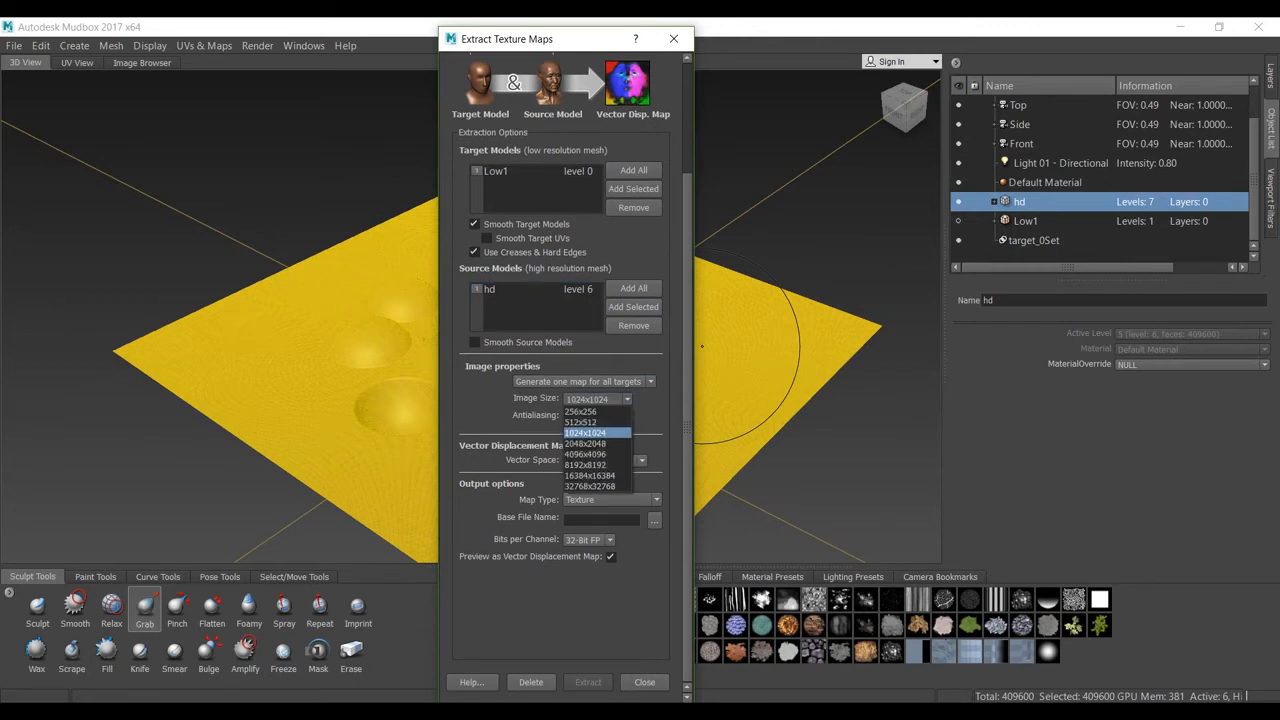
pyautogui.click(595, 433)
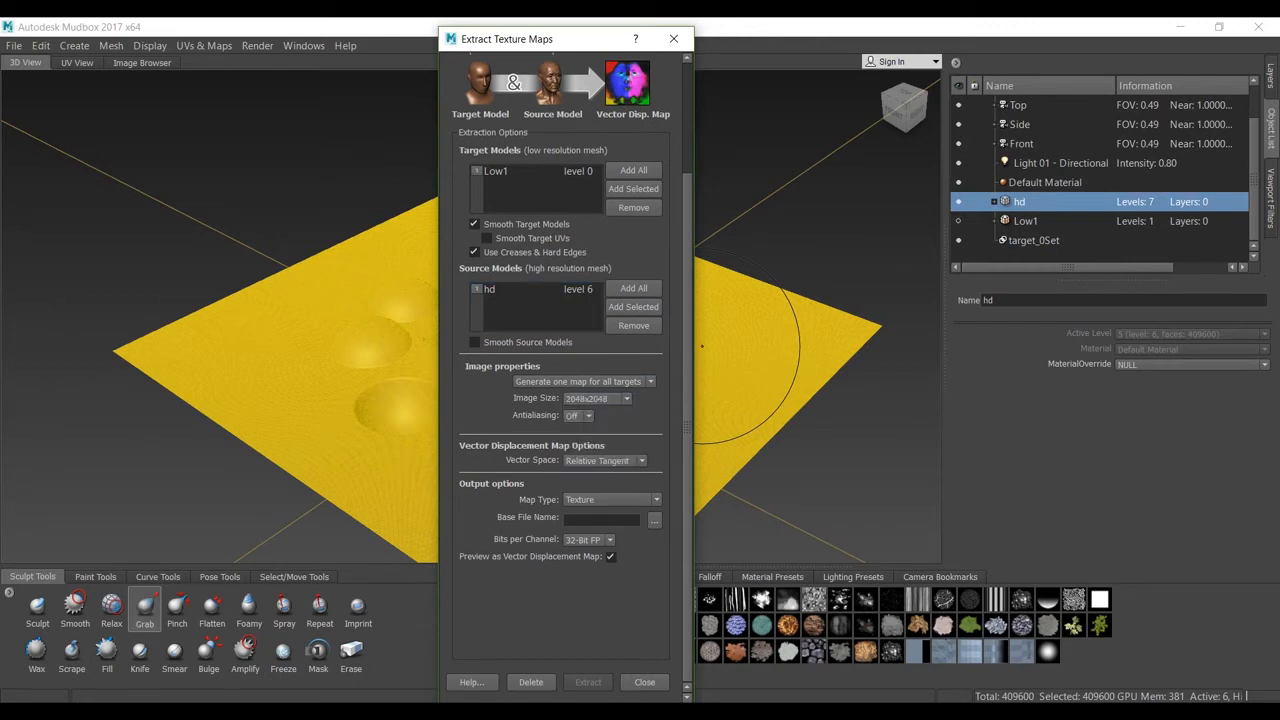
pyautogui.click(578, 415)
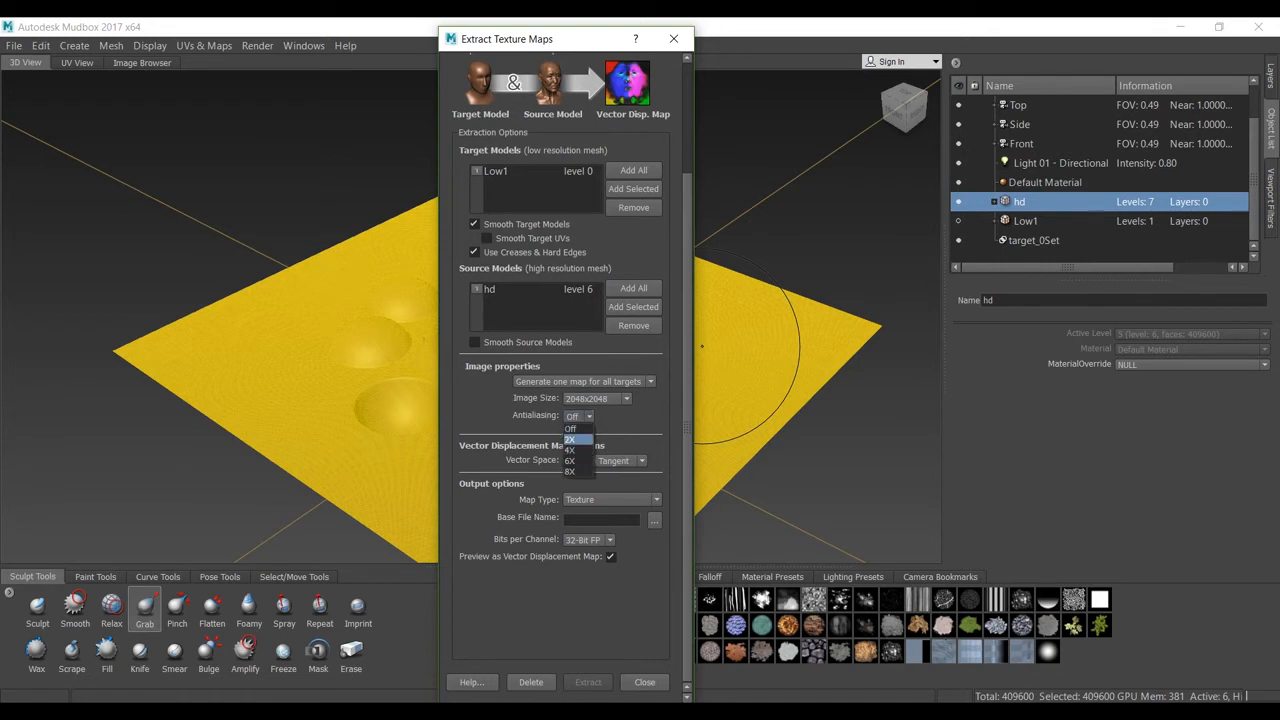
pyautogui.click(570, 439)
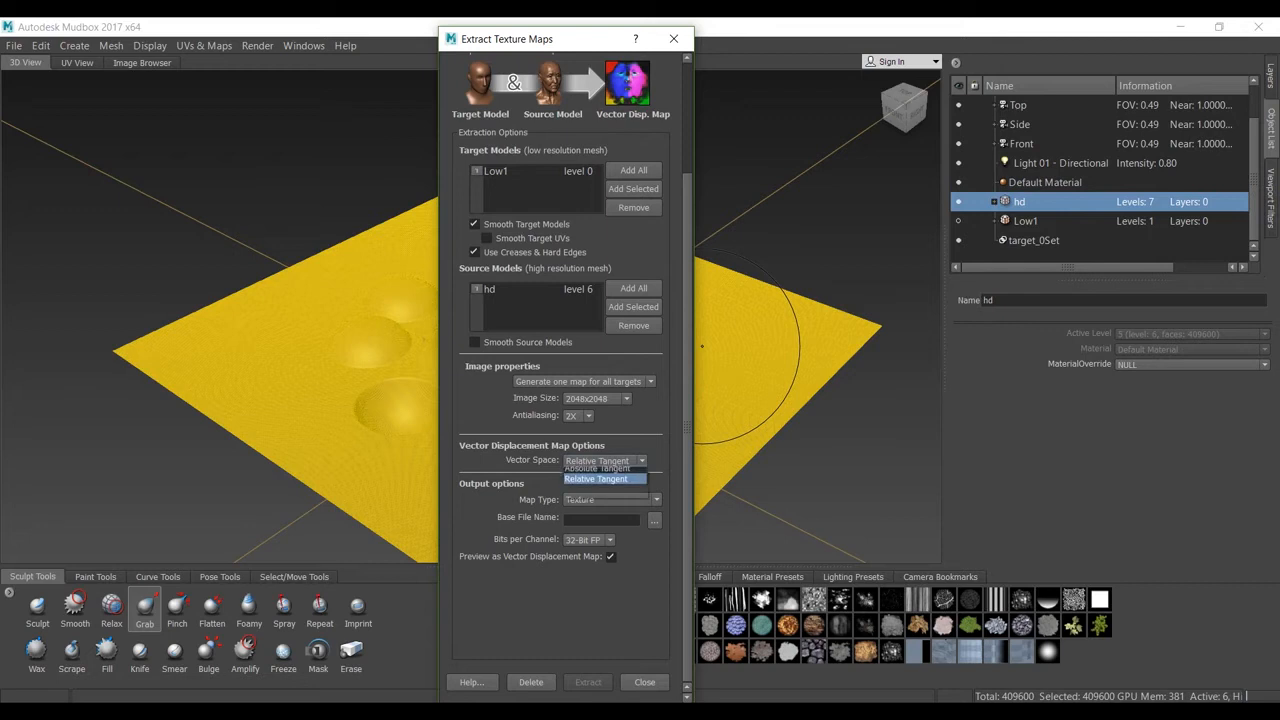
# Use Relative Tangent as the vector space and set the output file to brush_vdm.tif in the Maps folder
pyautogui.click(603, 460)
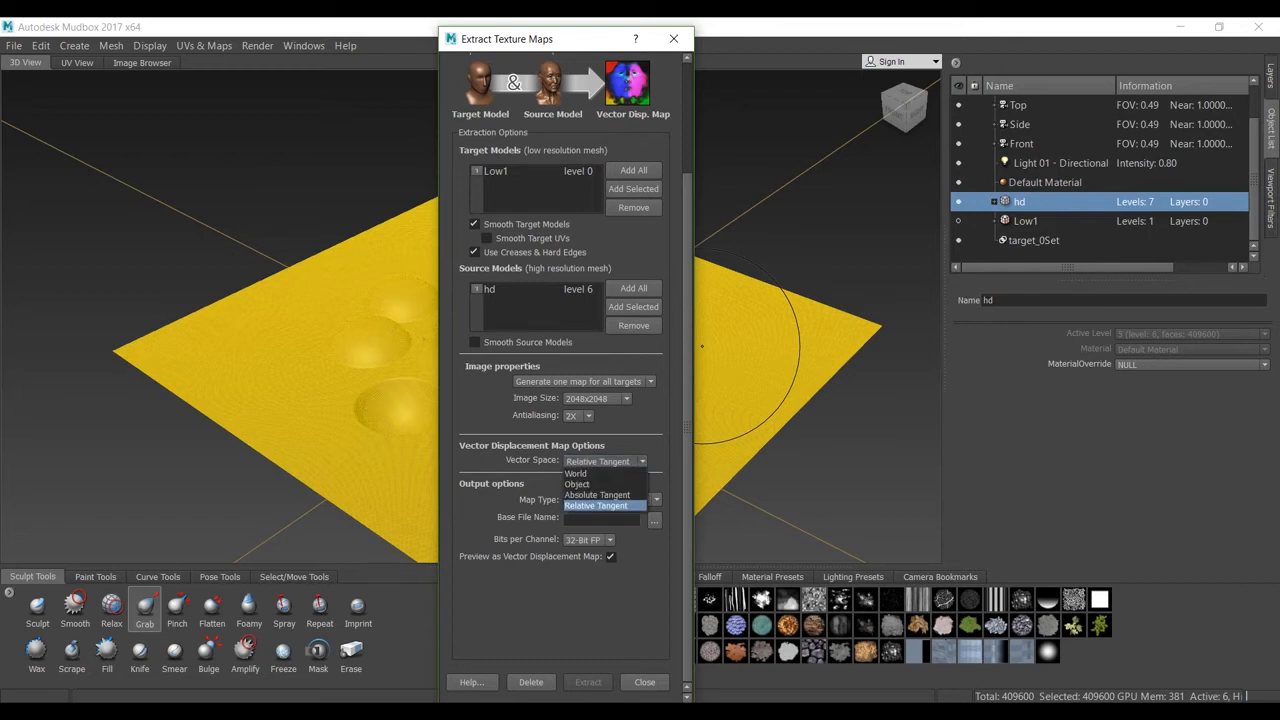
pyautogui.click(597, 506)
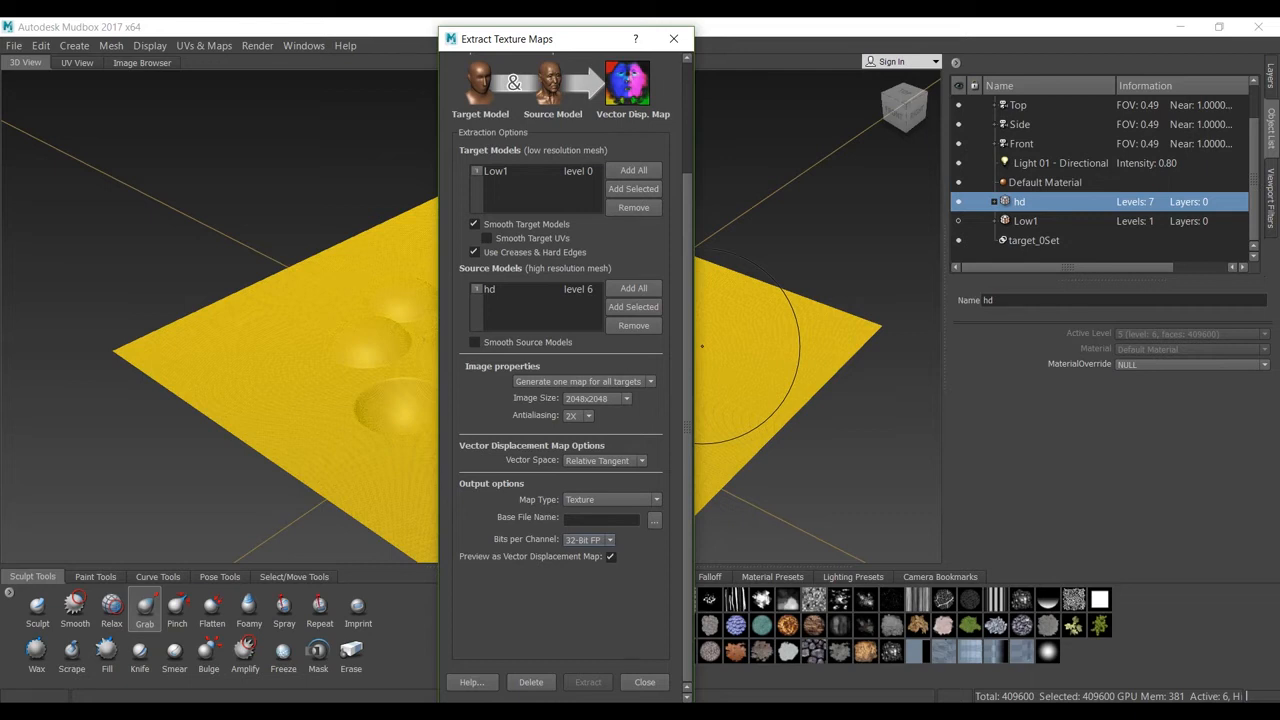
pyautogui.click(654, 520)
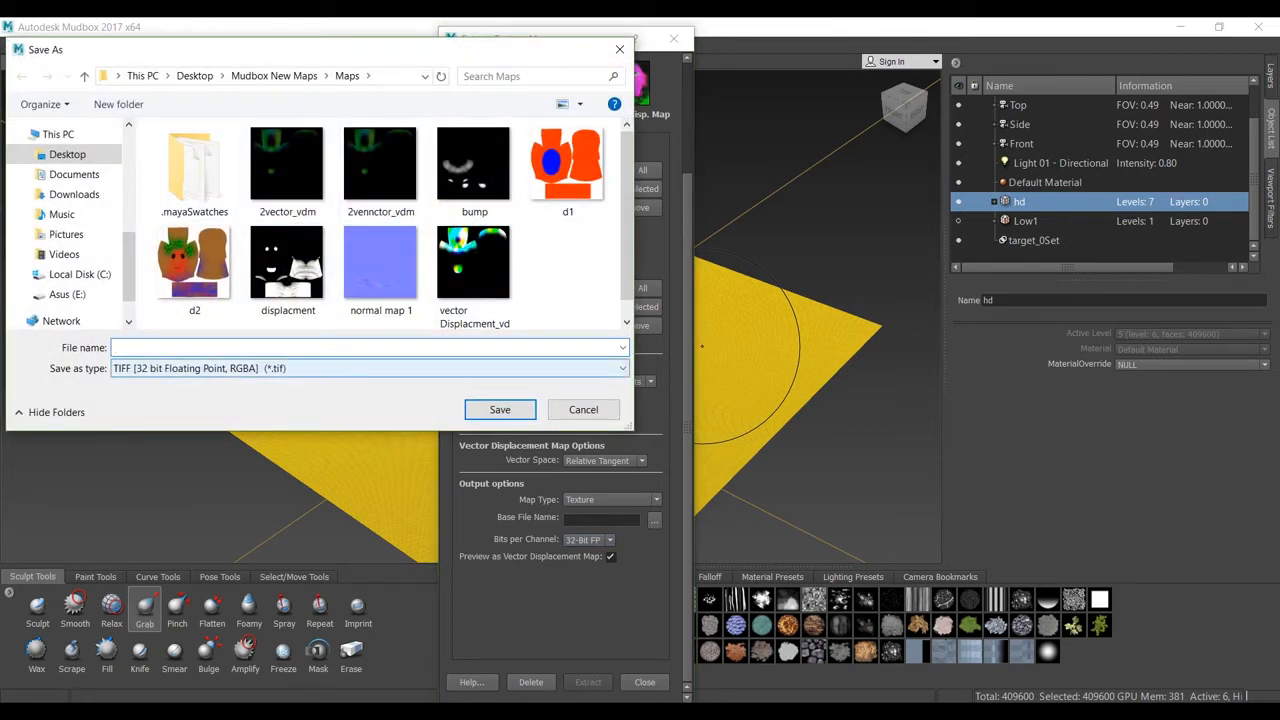
pyautogui.write('brush')
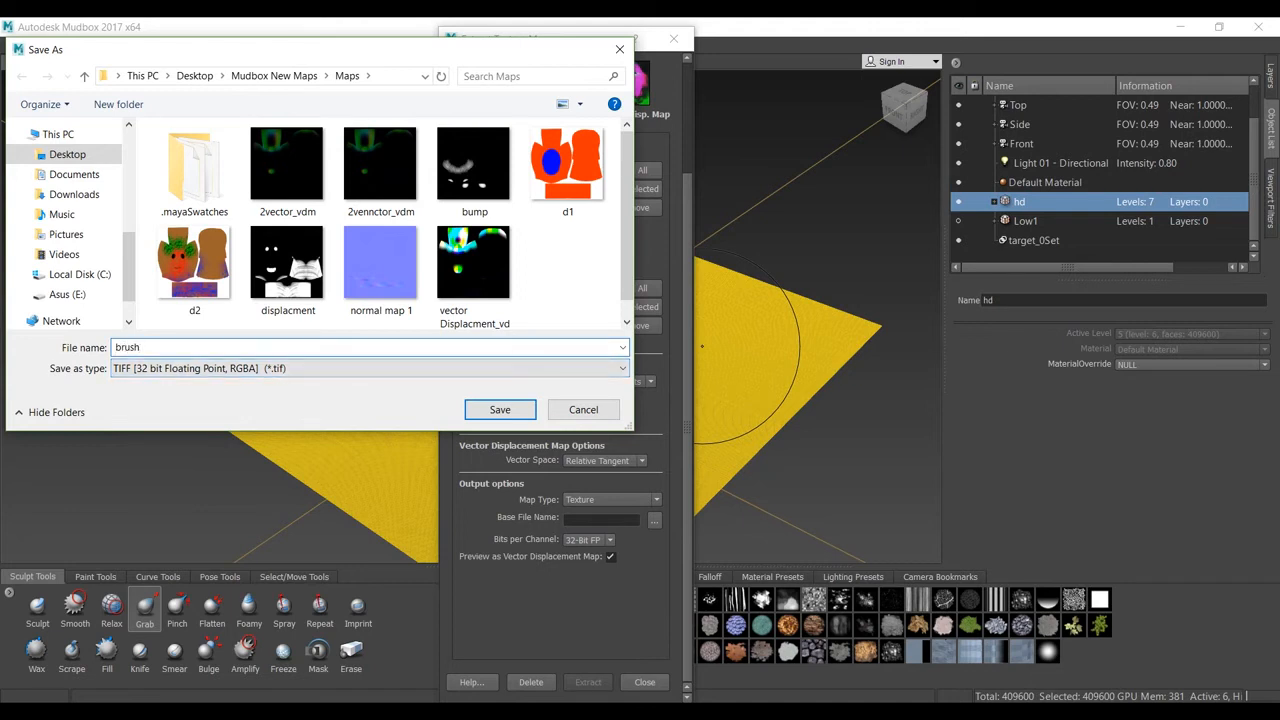
pyautogui.write('-vdm')
pyautogui.press('BackSpace')
pyautogui.press('BackSpace')
pyautogui.press('BackSpace')
pyautogui.press('BackSpace')
pyautogui.click(500, 410)
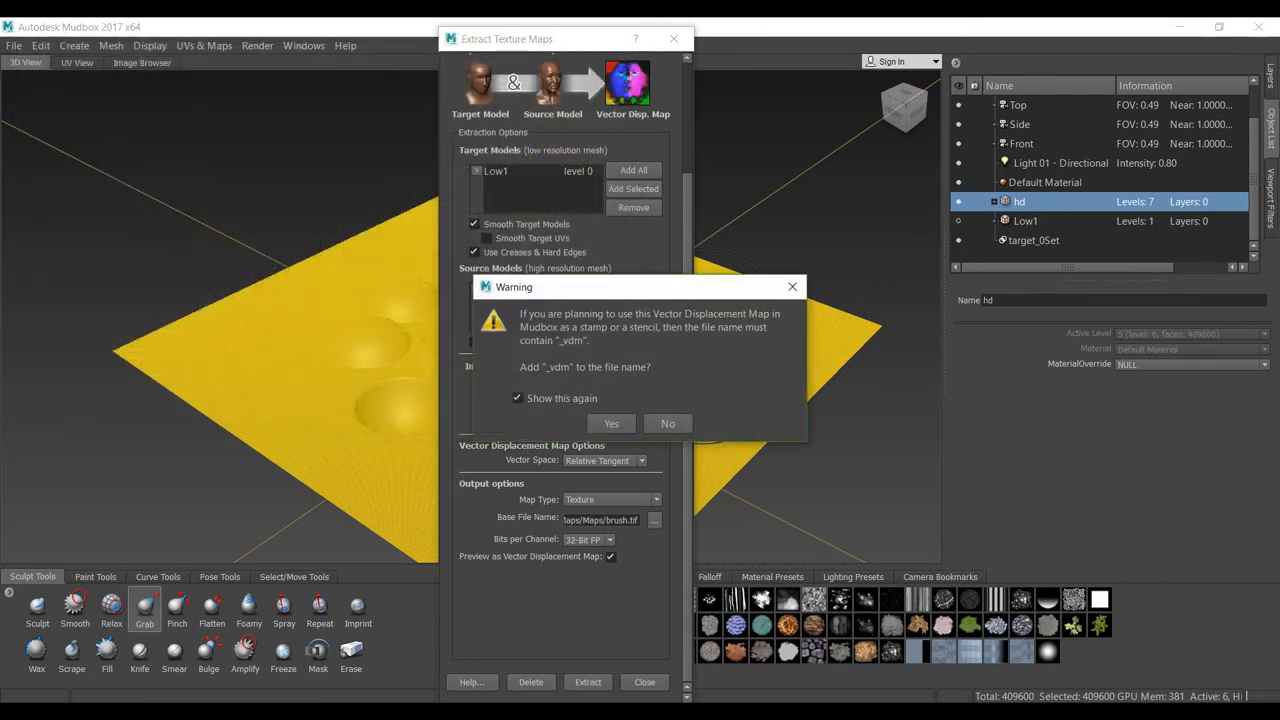
pyautogui.press('Return')
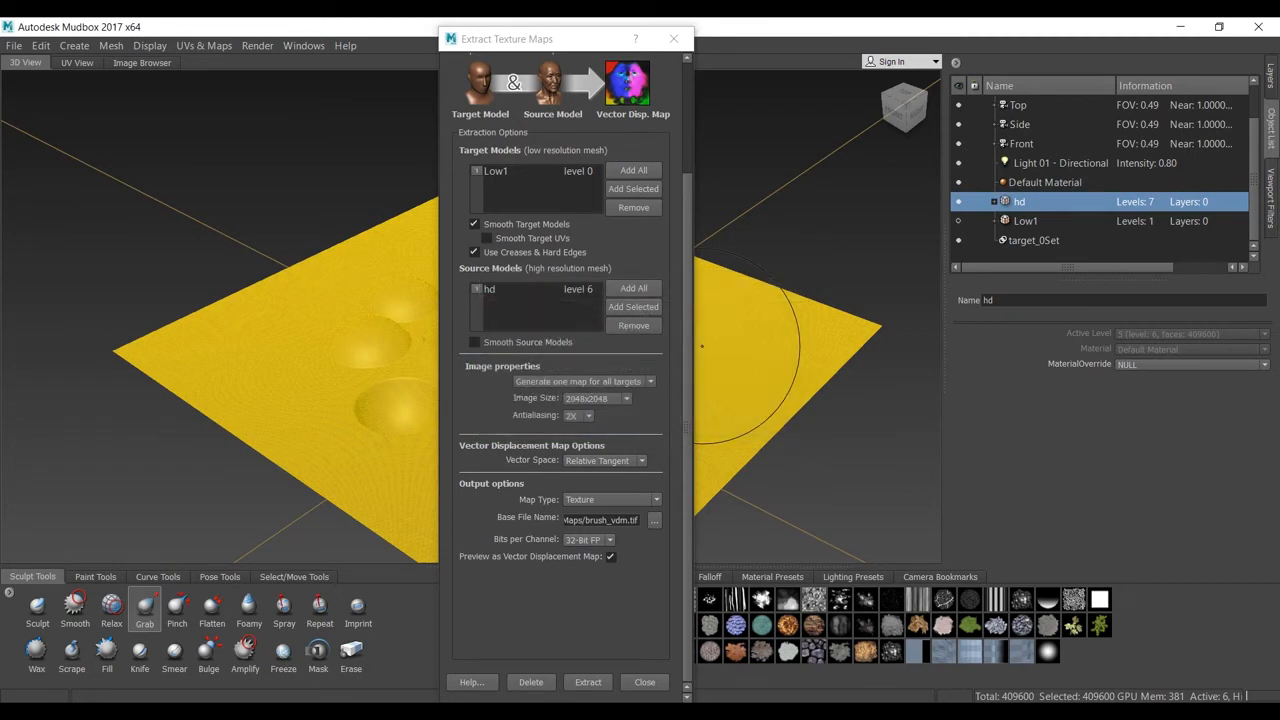
# Disable previewing as a vector displacement map, run the extraction and dismiss its results
pyautogui.click(611, 556)
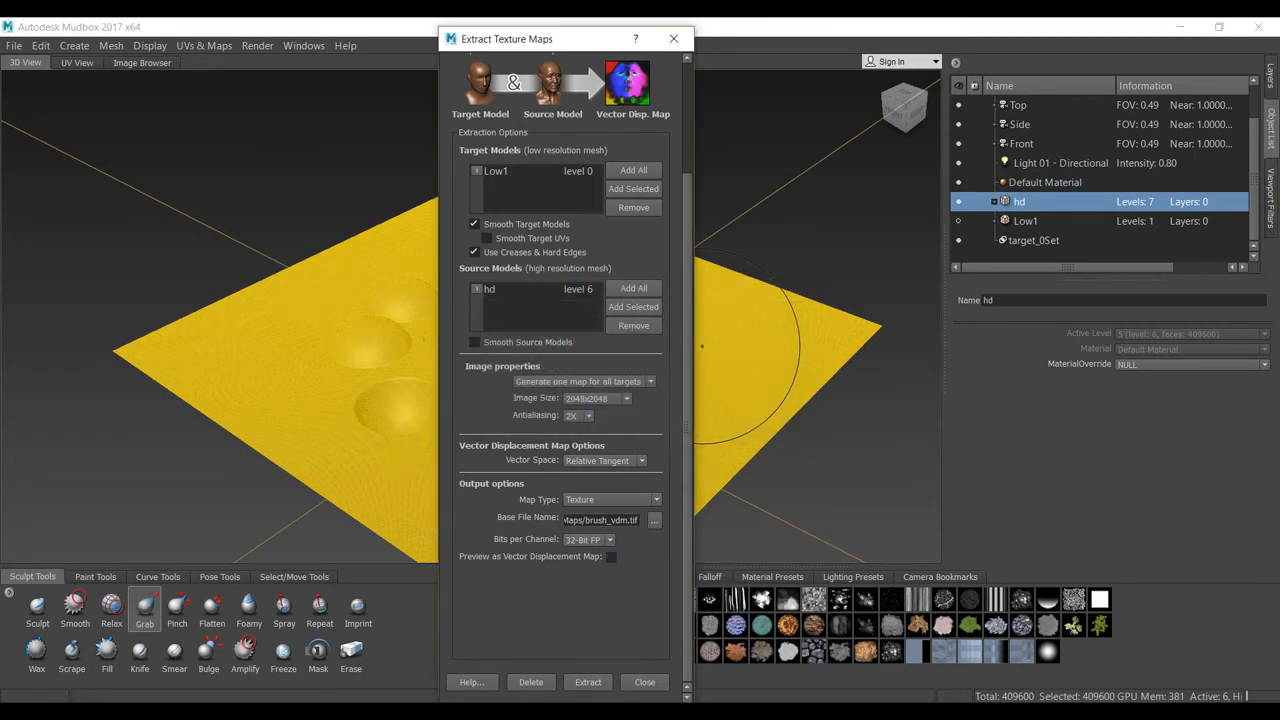
pyautogui.click(588, 682)
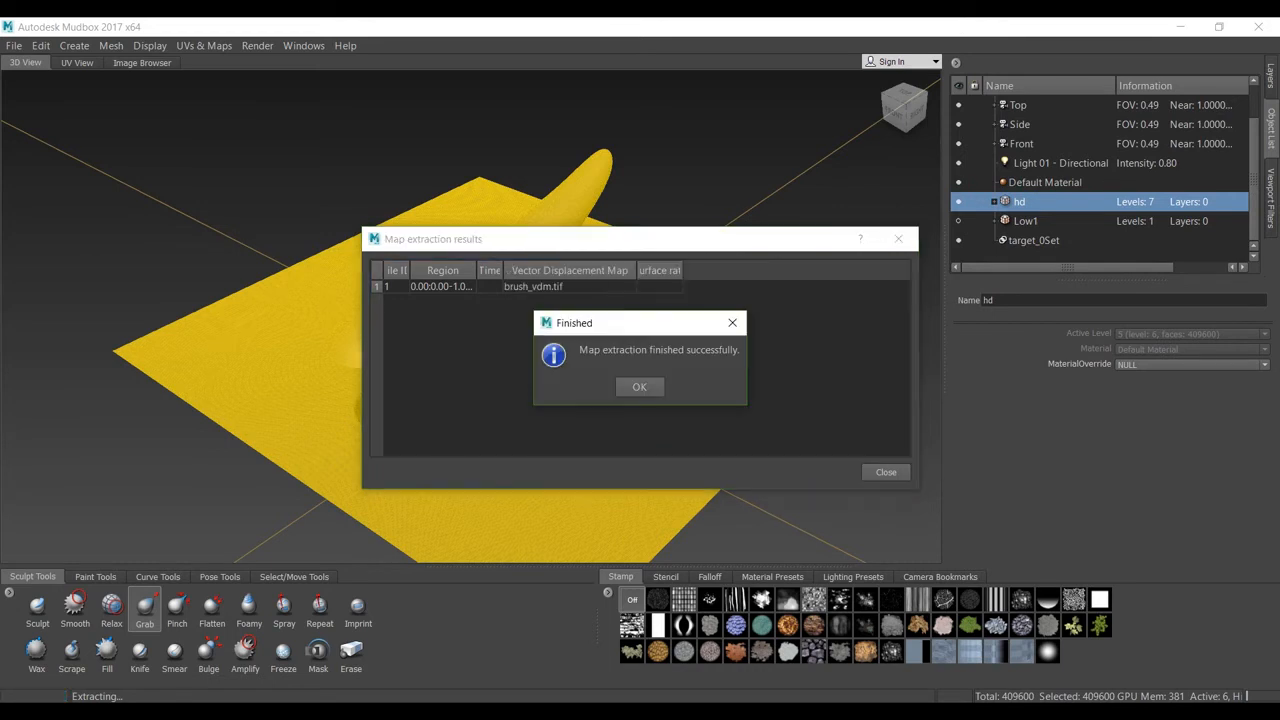
pyautogui.press('Return')
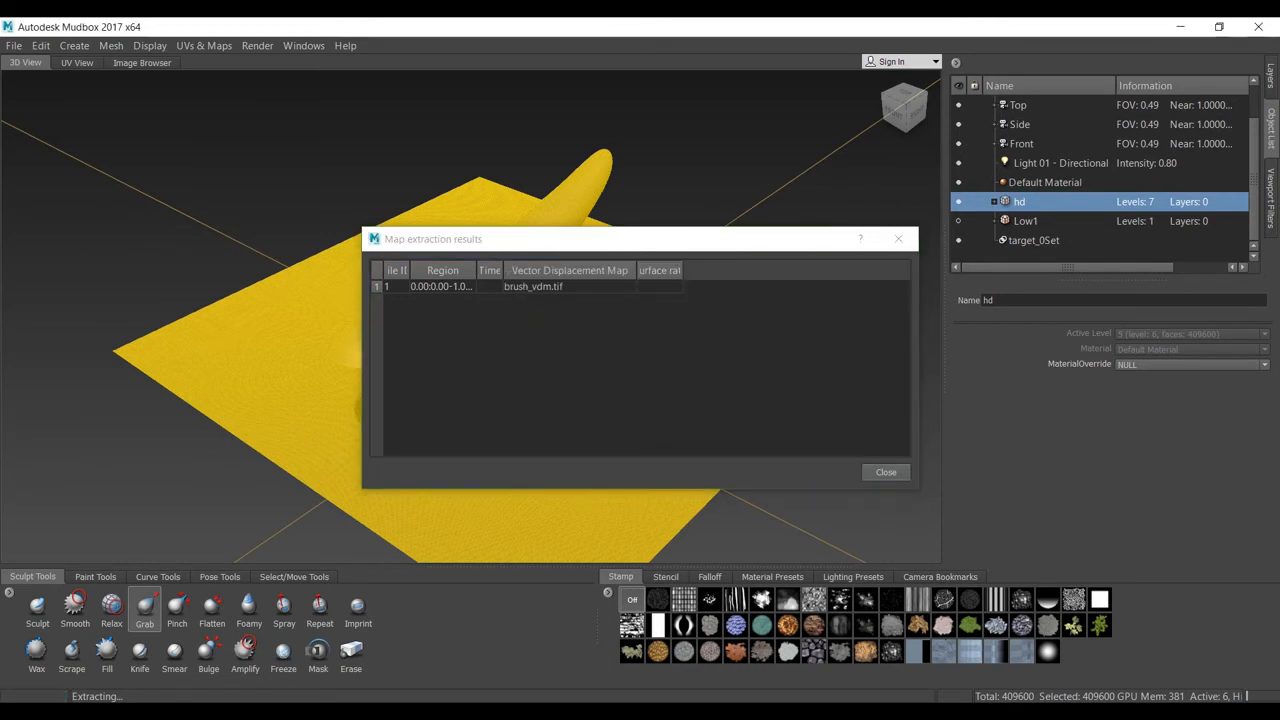
pyautogui.click(886, 472)
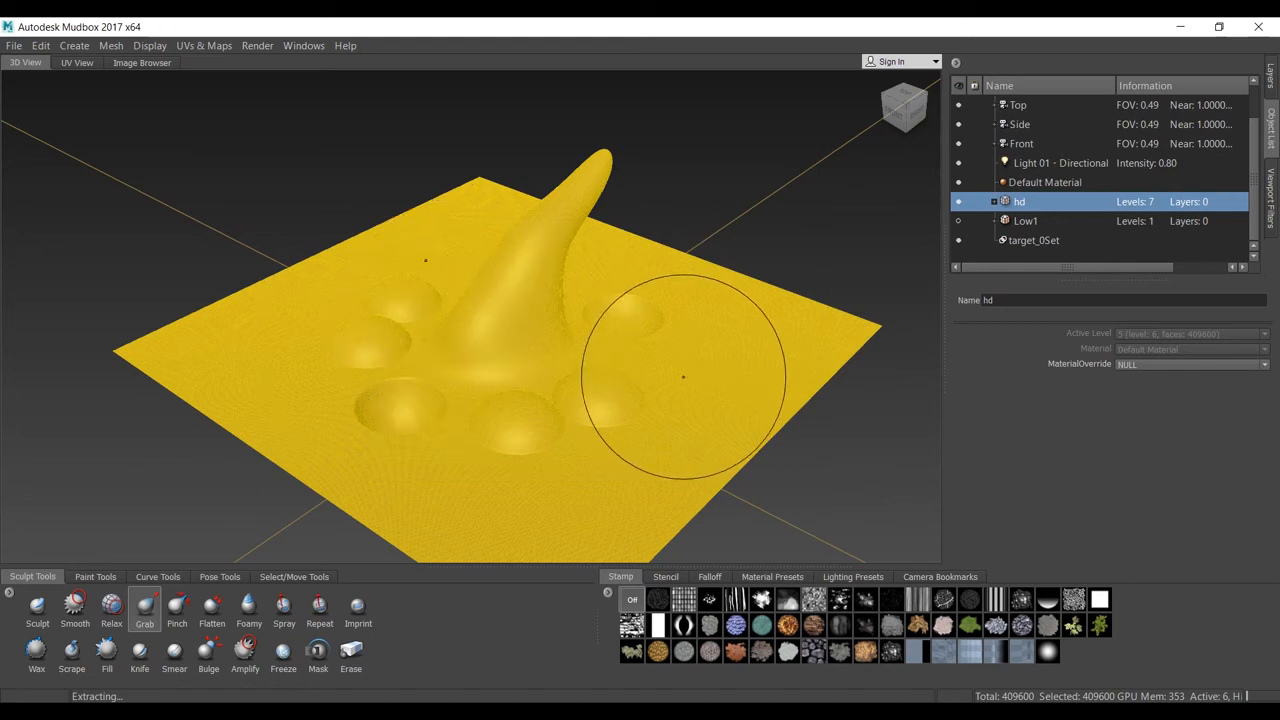
# Start a new scene from the Plane starting point
pyautogui.click(14, 46)
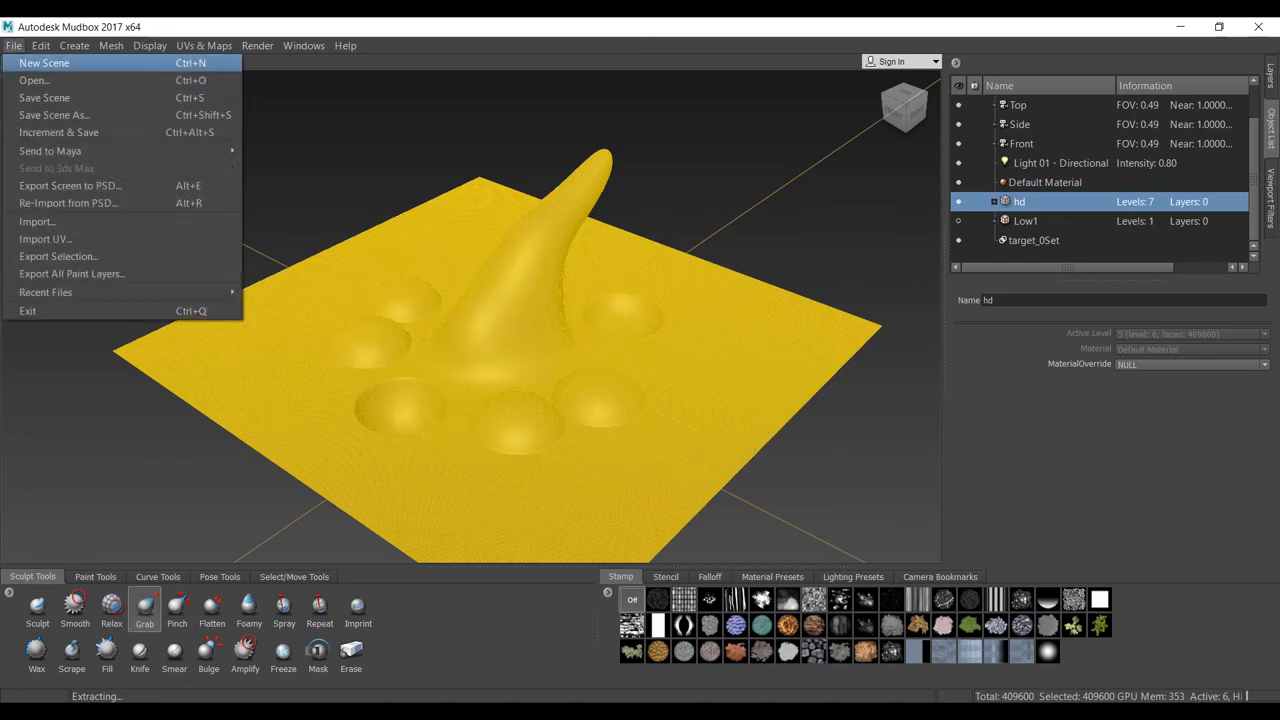
pyautogui.click(50, 61)
pyautogui.click(639, 387)
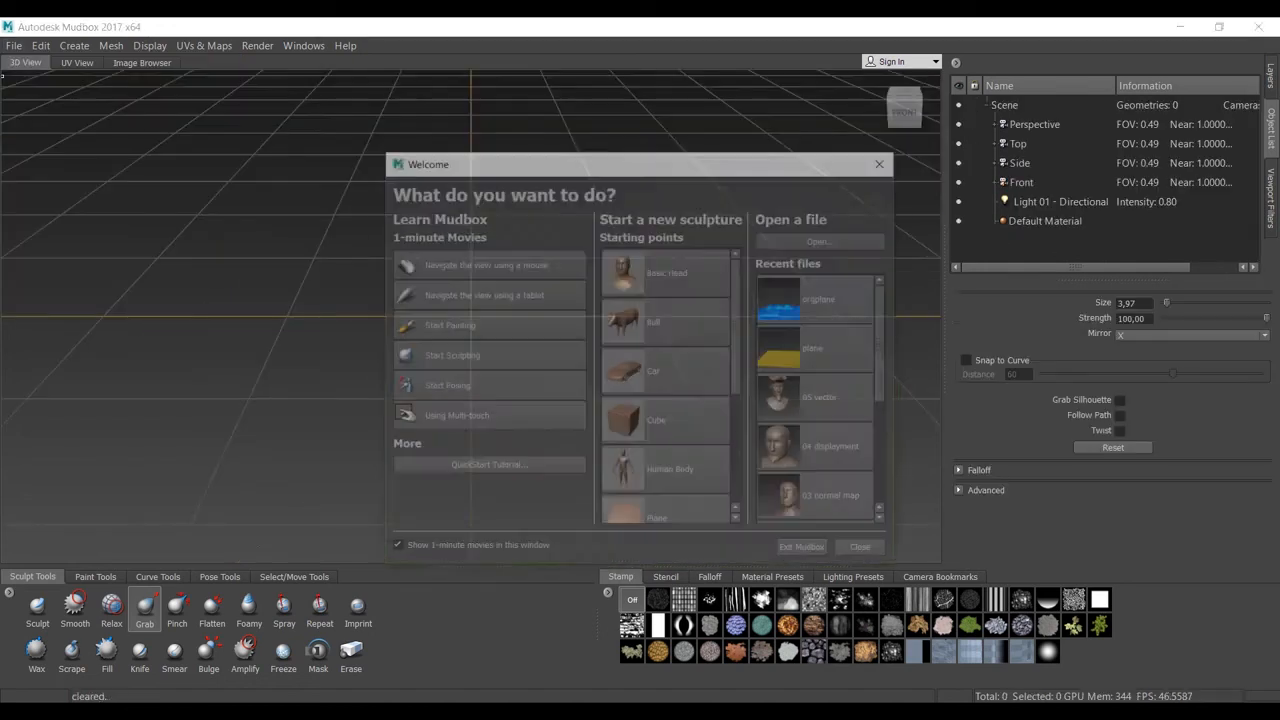
pyautogui.click(645, 512)
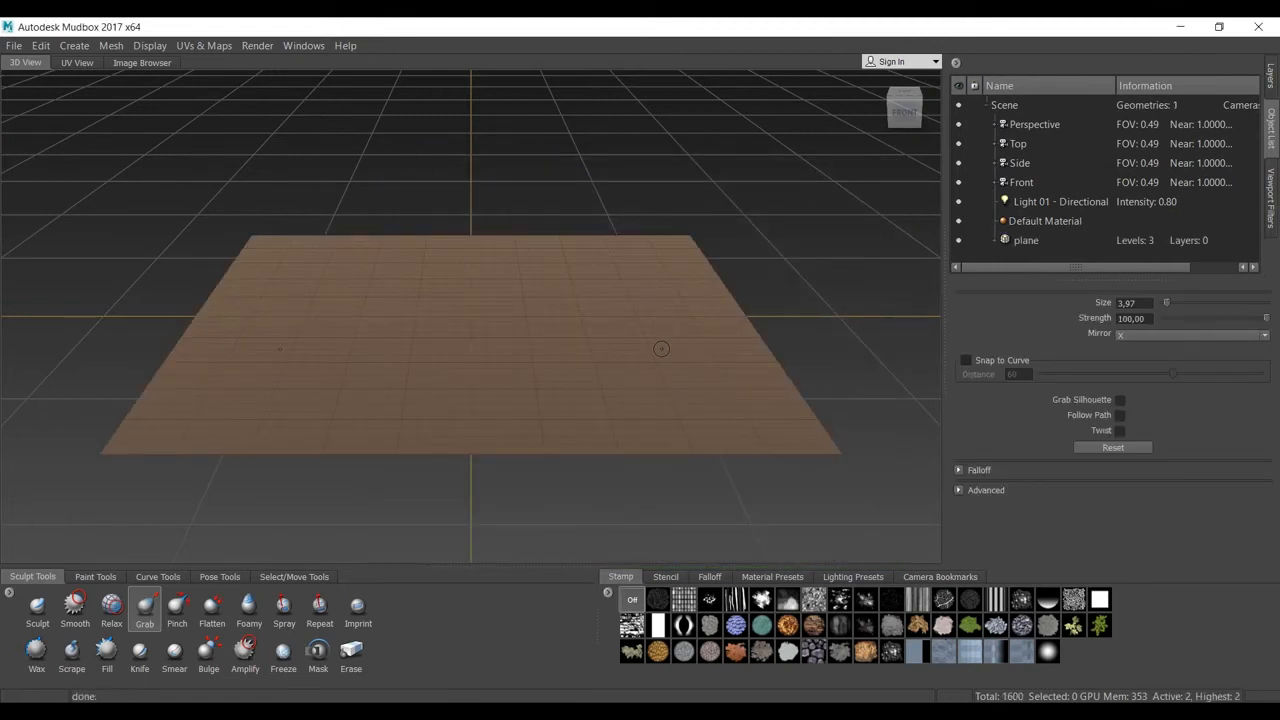
# Subdivide the new plane up to level 6 and turn off the brush's mirroring
pyautogui.hotkey('shift', 'd')
pyautogui.hotkey('shift', 'd')
pyautogui.hotkey('shift', 'd')
pyautogui.hotkey('shift', 'd')
pyautogui.hotkey('shift', 'd')
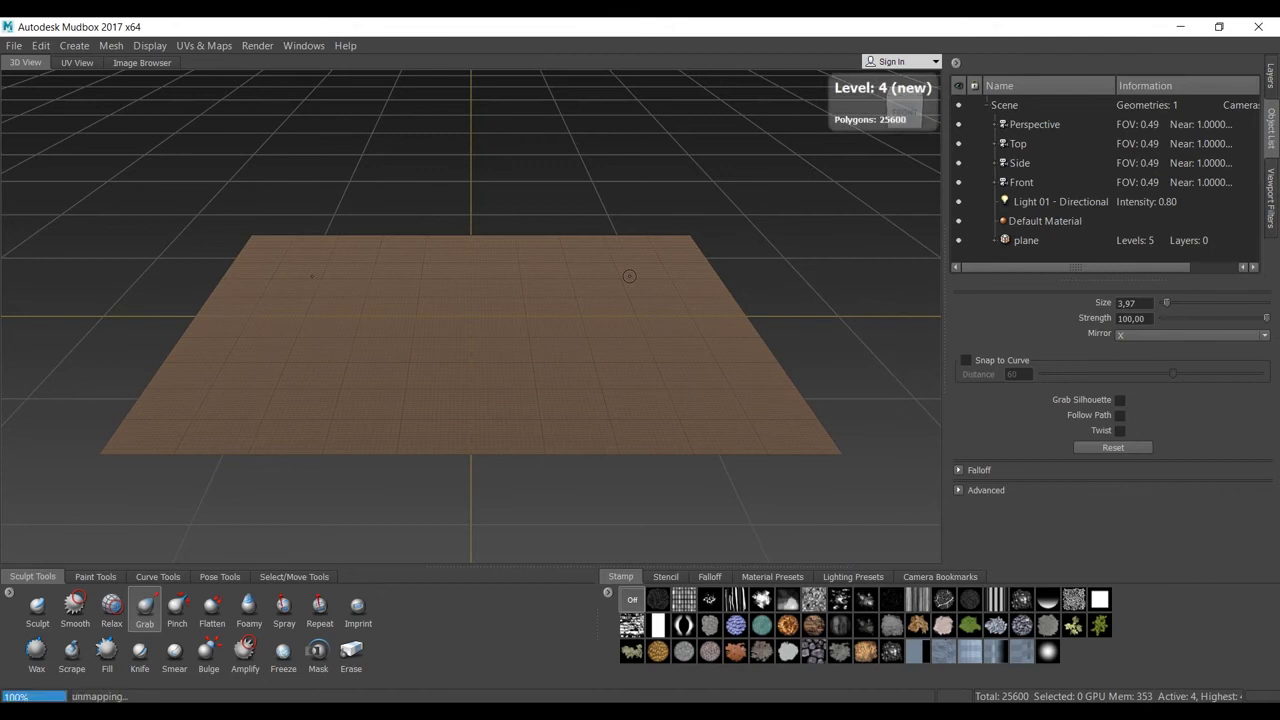
pyautogui.keyDown('alt'); pyautogui.moveTo(671, 286); pyautogui.dragTo(634, 346); pyautogui.keyUp('alt')
pyautogui.scroll(-2, 566, 337)
pyautogui.keyDown('alt'); pyautogui.moveTo(545, 400); pyautogui.dragTo(576, 403); pyautogui.keyUp('alt')
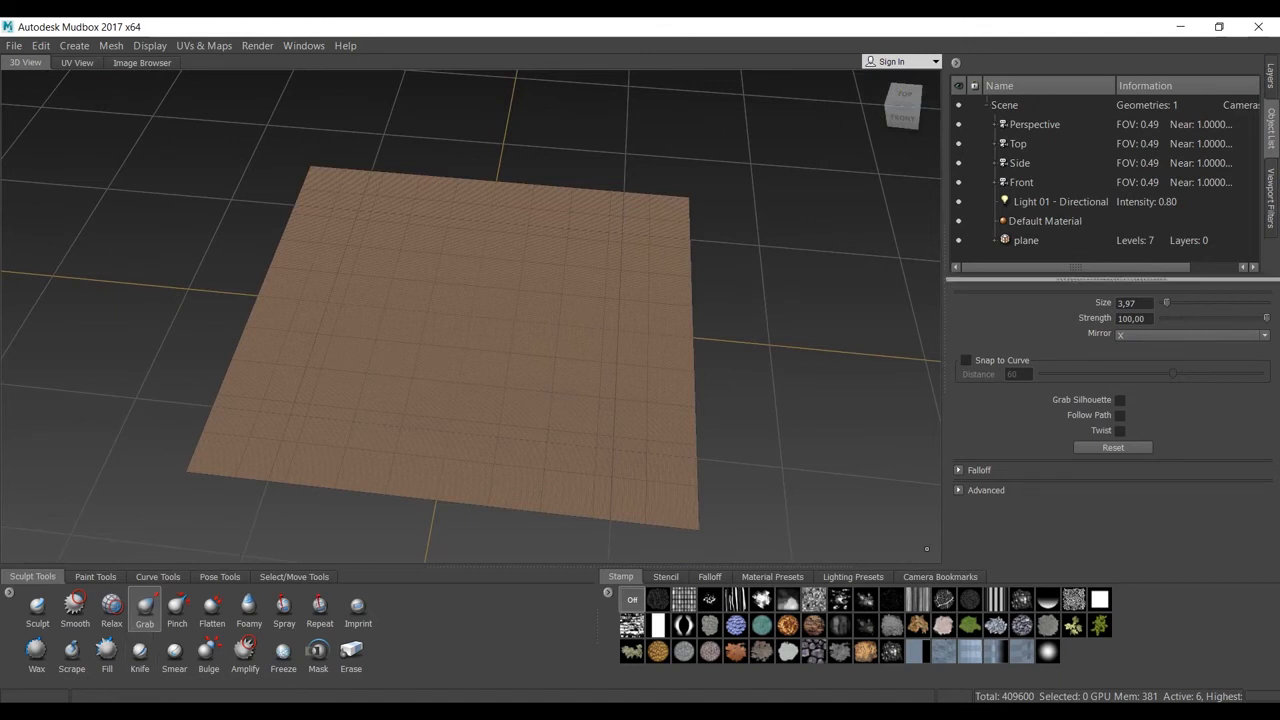
pyautogui.click(1190, 335)
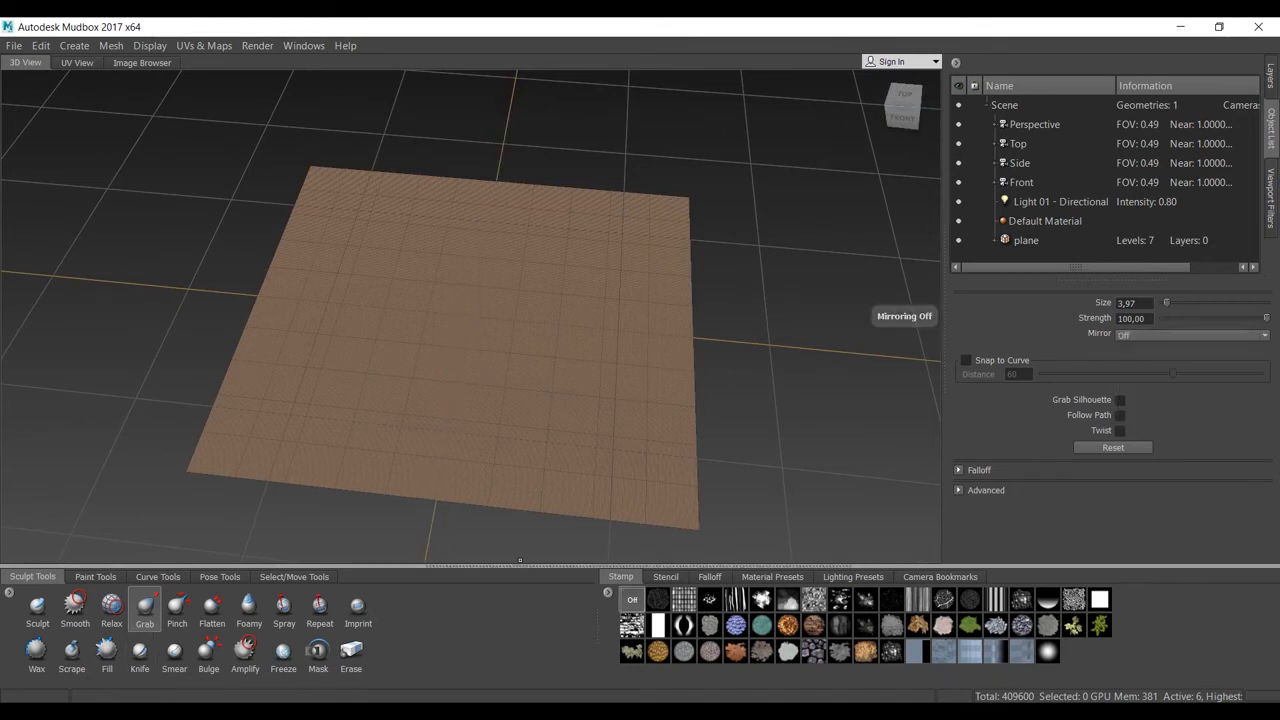
# Add brush_vdm from the Maps folder inside Mudbox New Maps on the Desktop as a new stamp
pyautogui.click(607, 592)
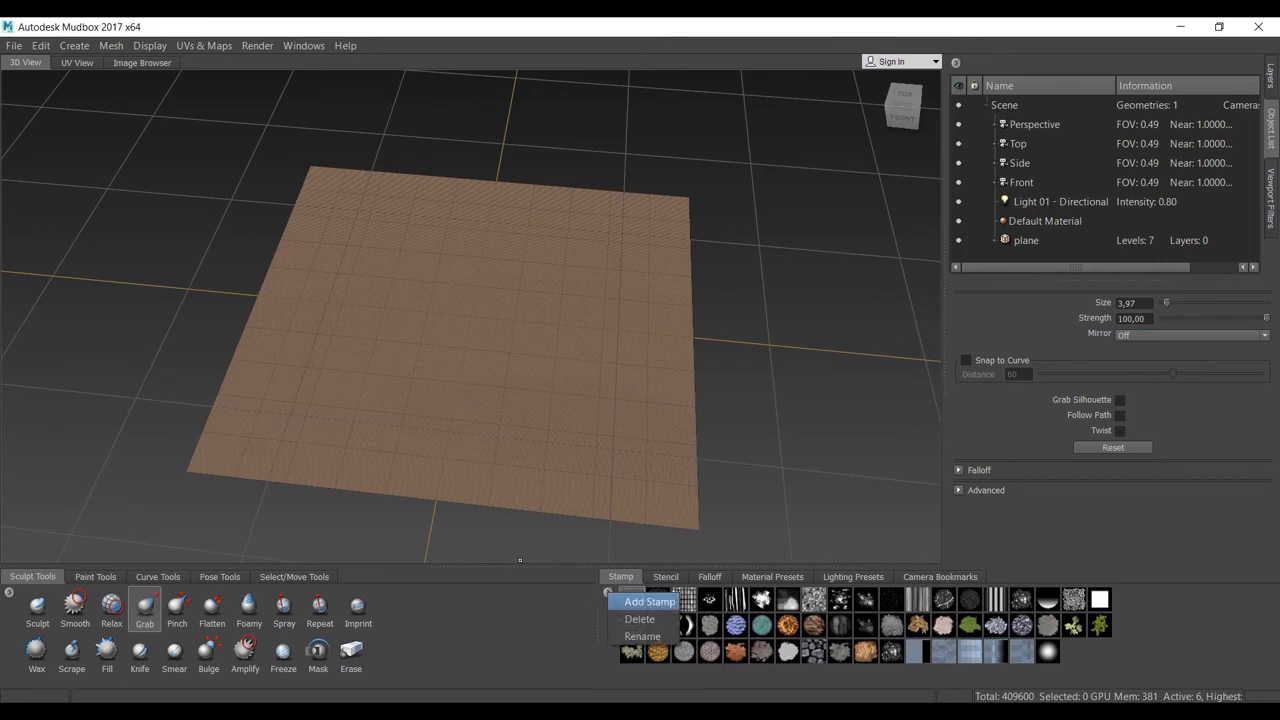
pyautogui.click(650, 602)
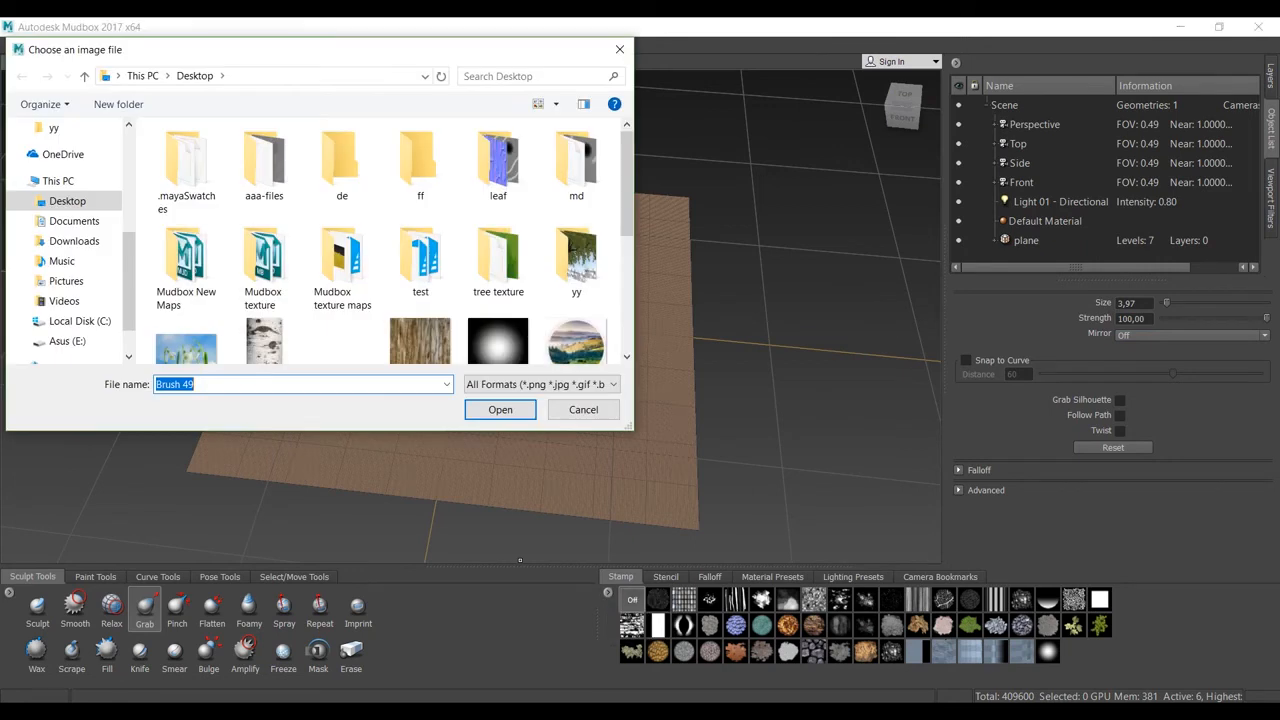
pyautogui.scroll(-5, 420, 280)
pyautogui.scroll(5, 420, 280)
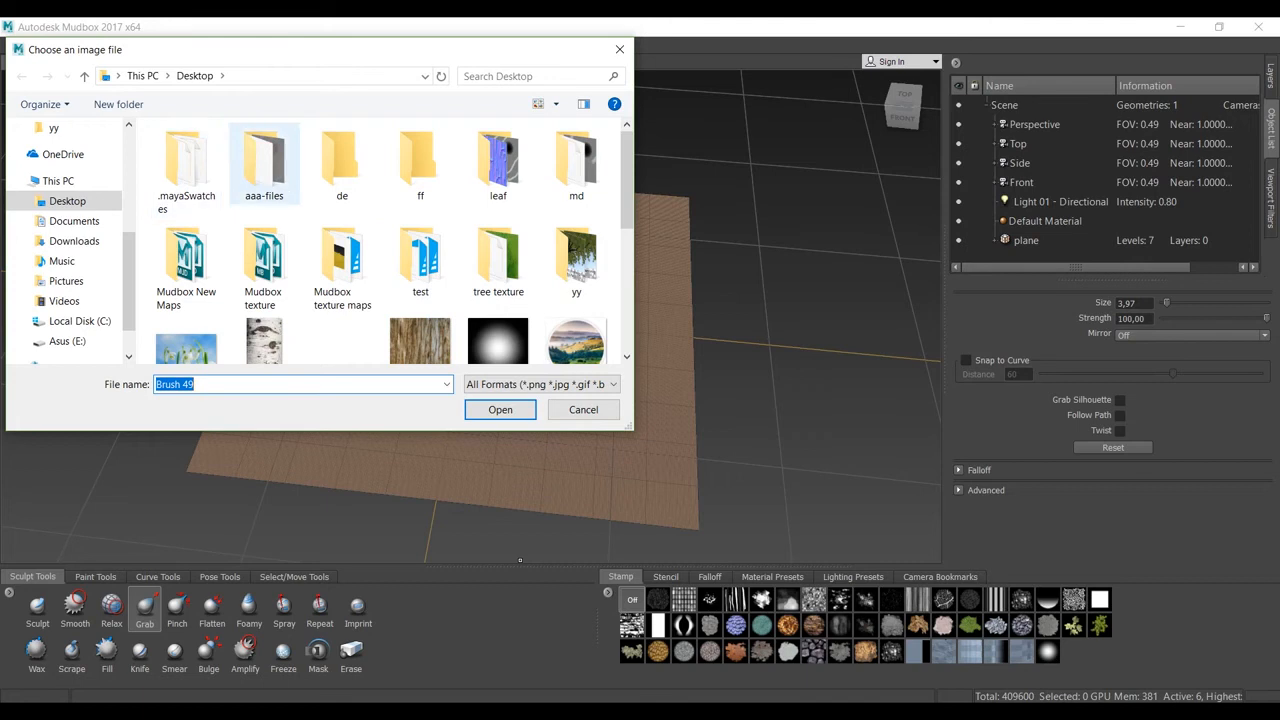
pyautogui.doubleClick(186, 262)
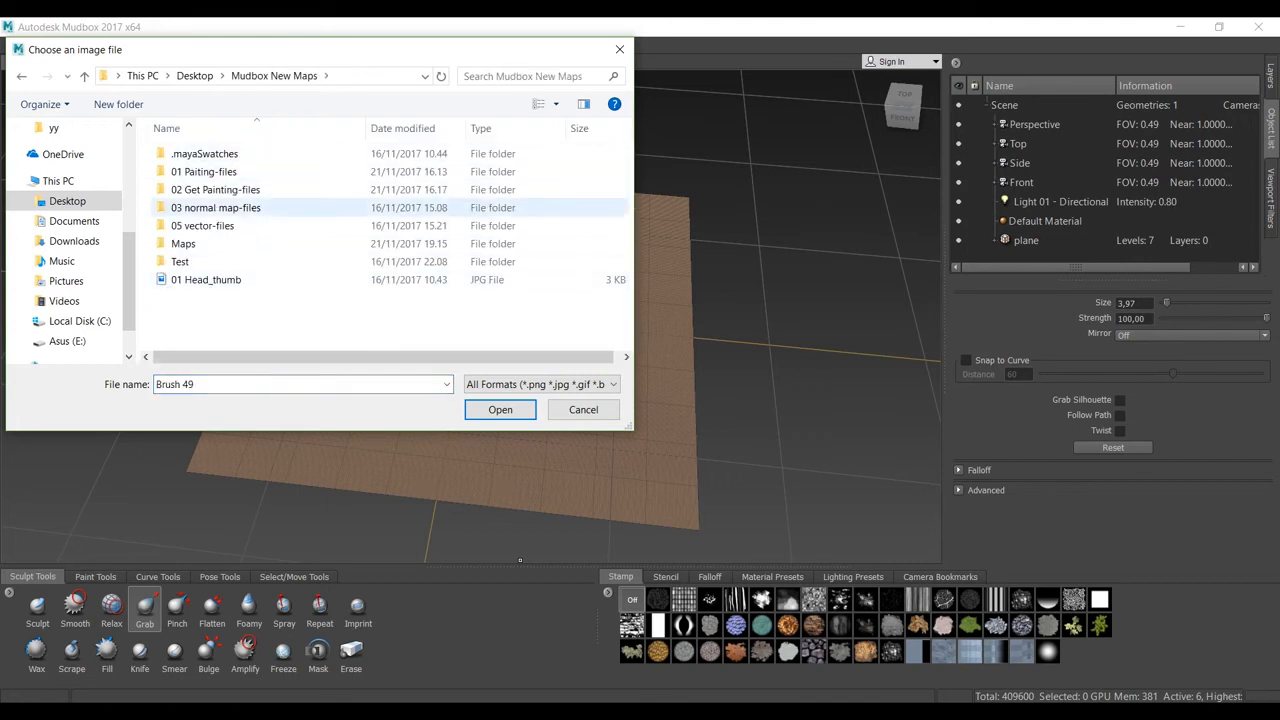
pyautogui.doubleClick(183, 243)
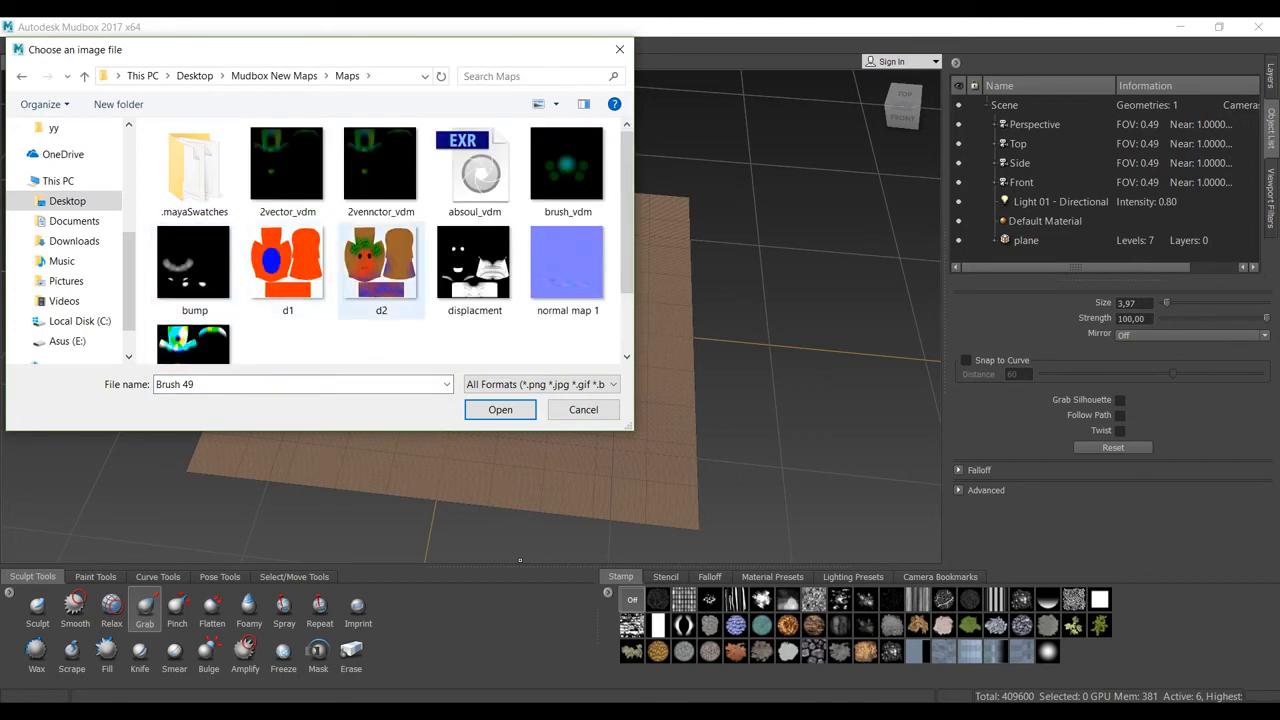
pyautogui.scroll(-1, 475, 190)
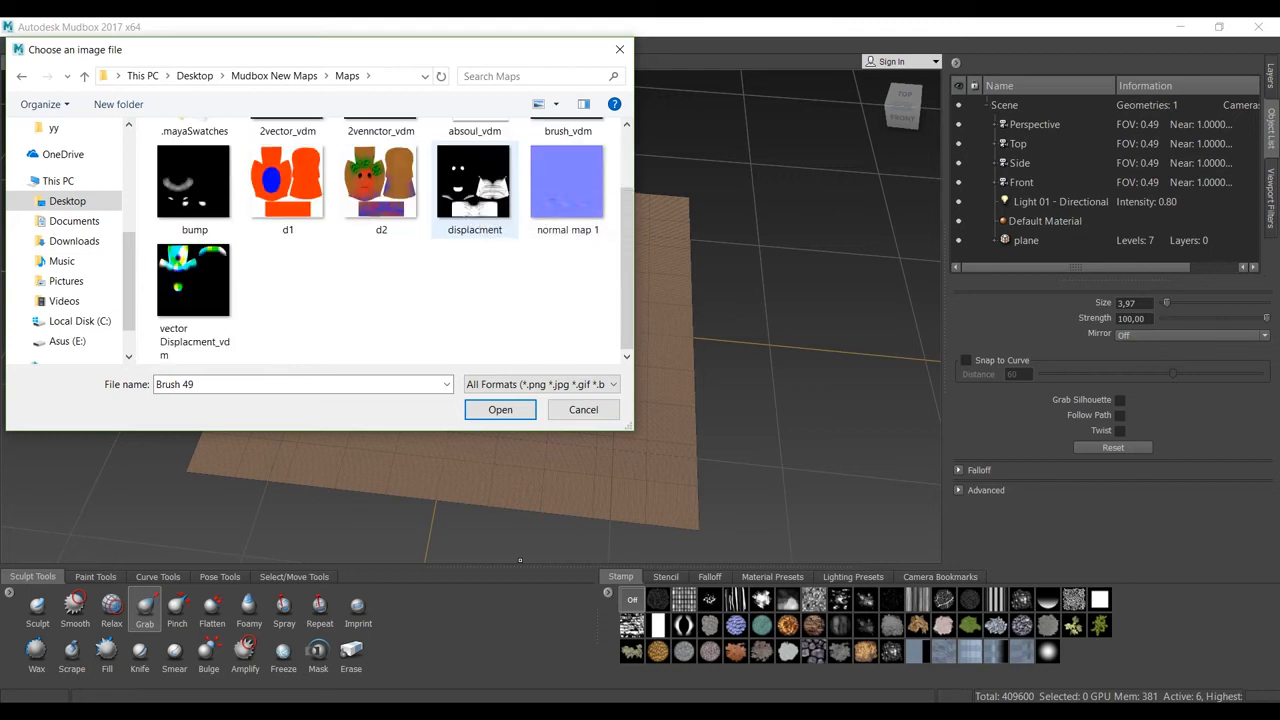
pyautogui.scroll(1, 475, 260)
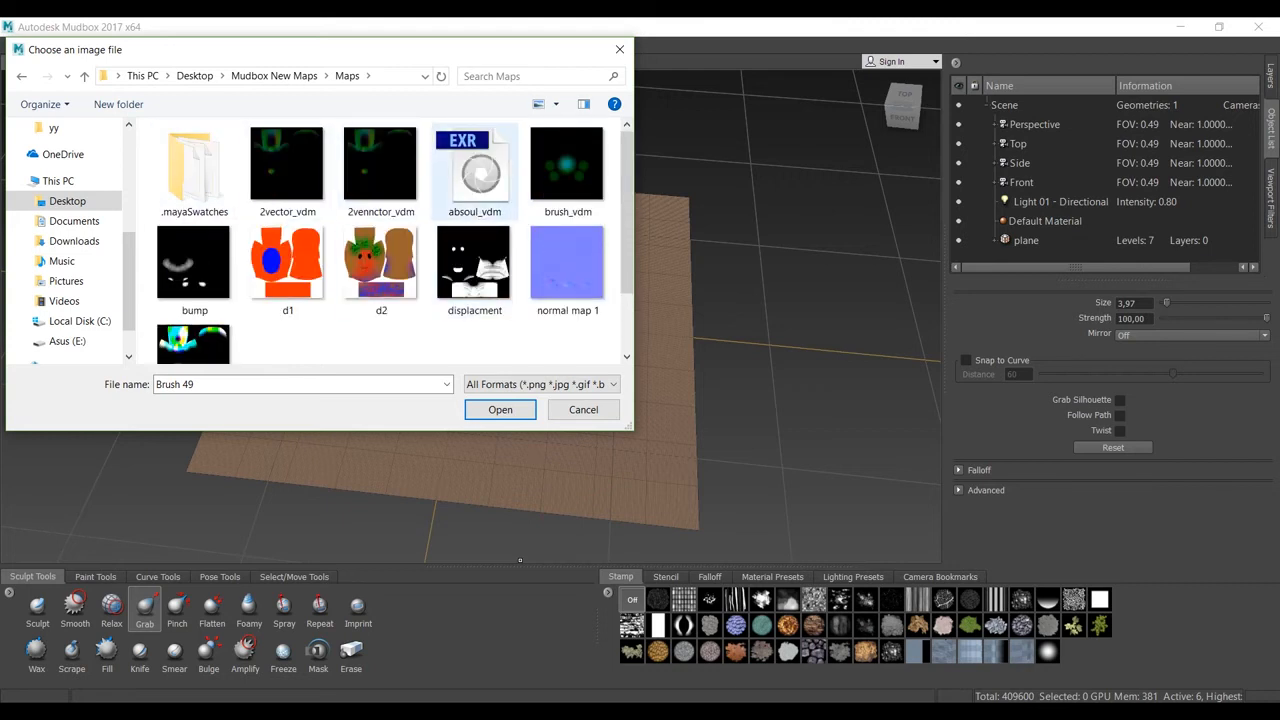
pyautogui.scroll(-1, 475, 265)
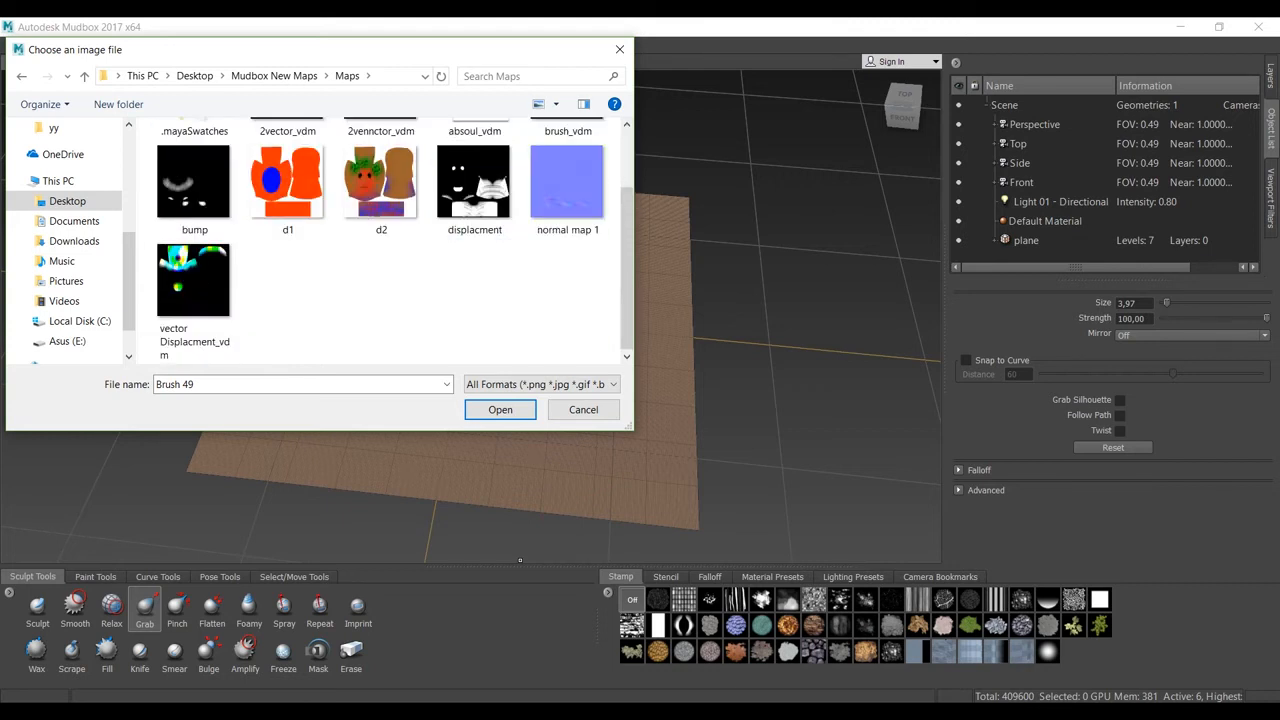
pyautogui.scroll(1, 567, 170)
pyautogui.click(567, 165)
pyautogui.click(500, 409)
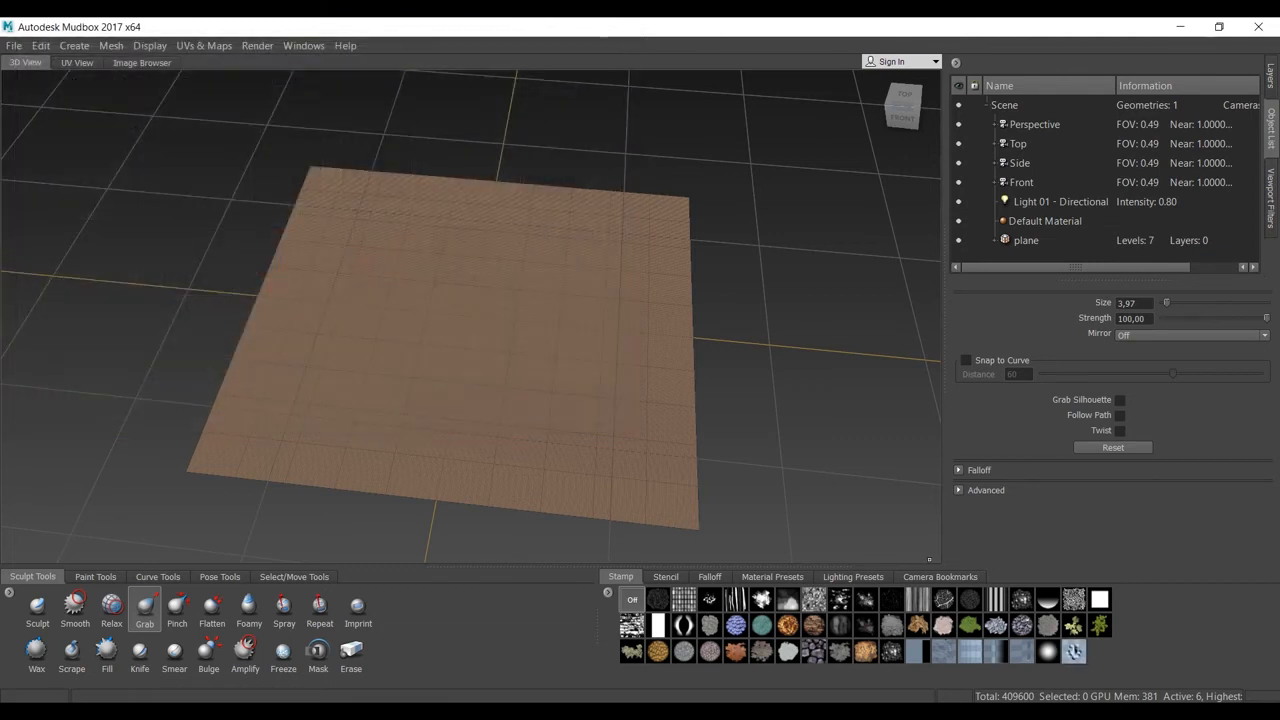
# Choose the Sculpt tool, make a short test stroke near the plane's centre and undo it
pyautogui.click(1073, 651)
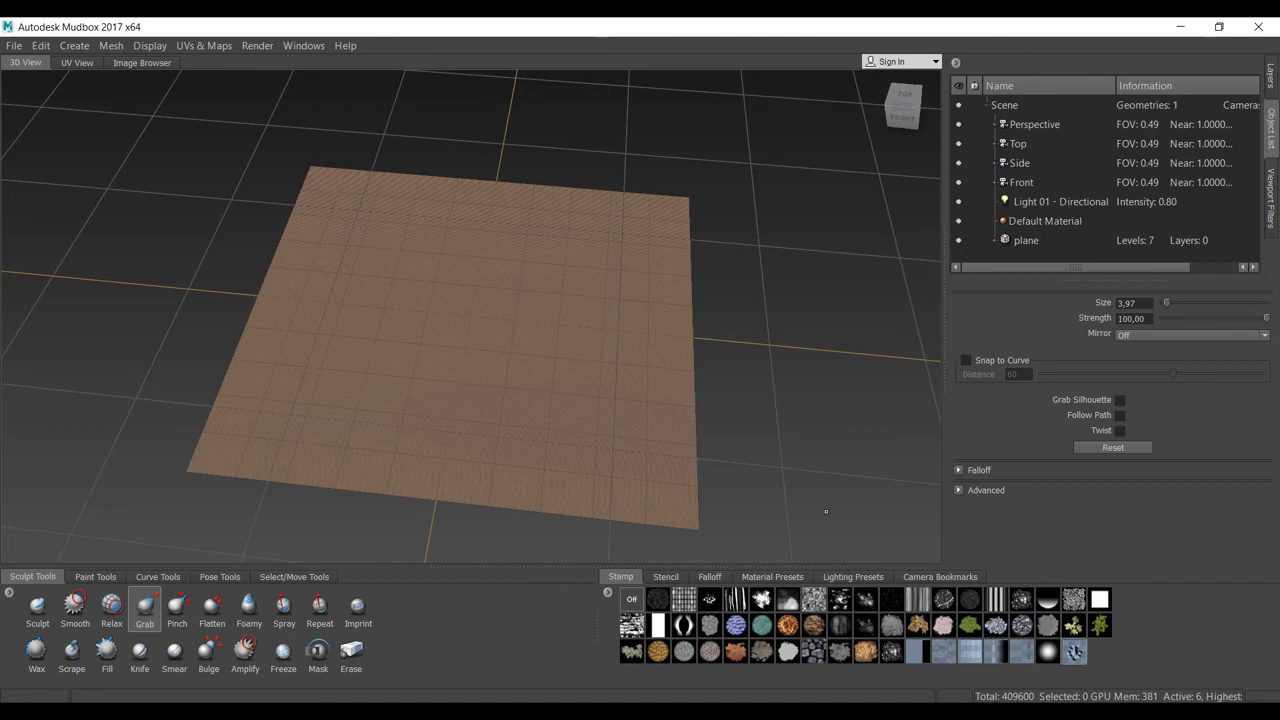
pyautogui.click(37, 605)
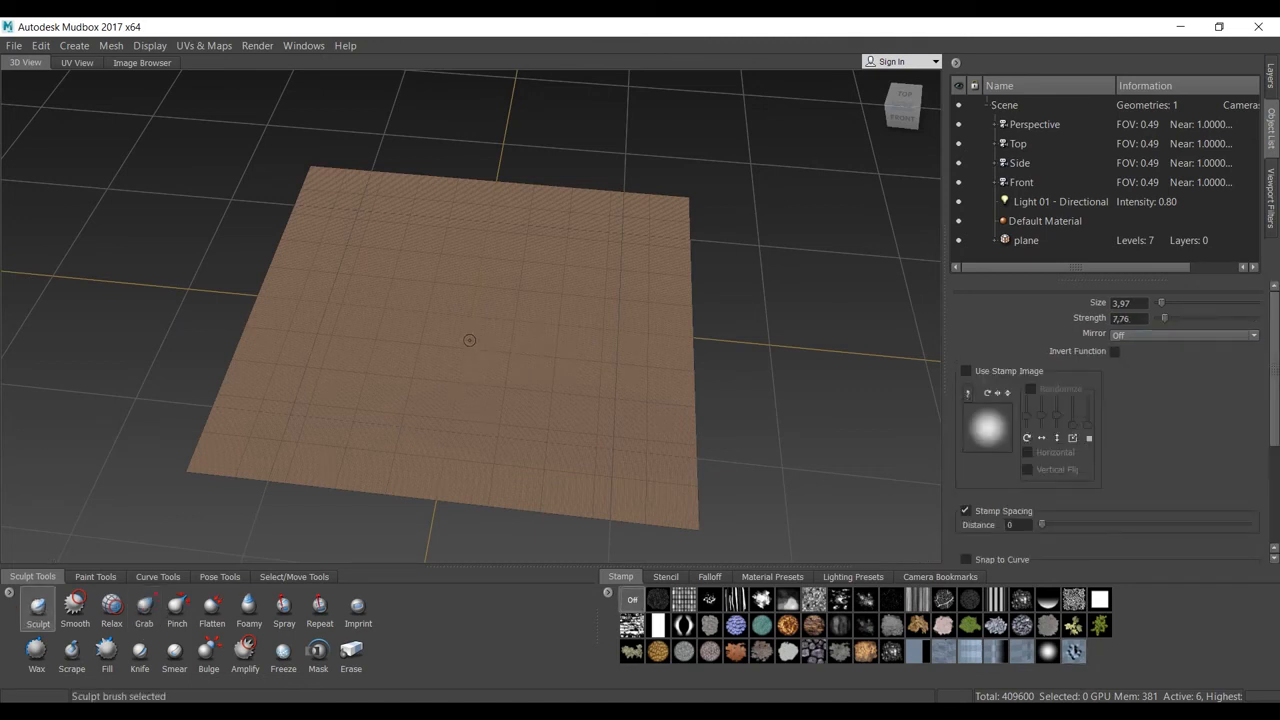
pyautogui.moveTo(459, 323); pyautogui.dragTo(516, 334)
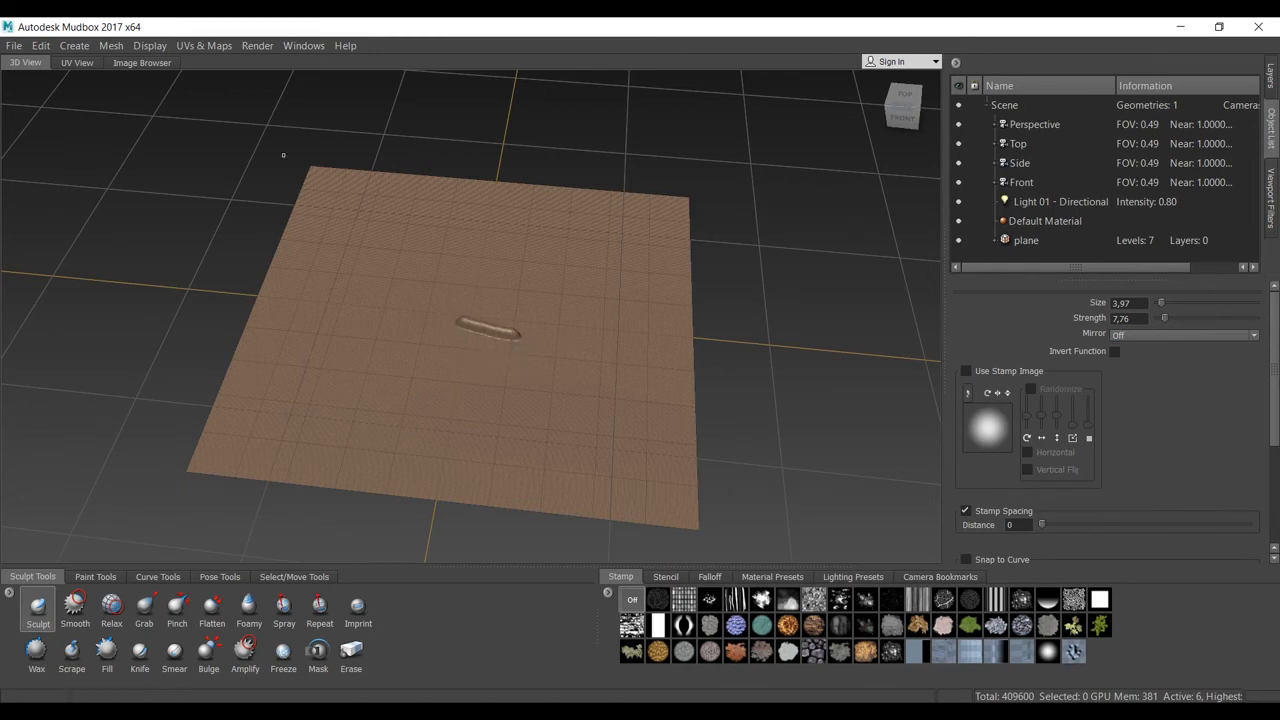
pyautogui.hotkey('ctrl', 'z')
# Enlarge the Sculpt brush to a size of about 65.51 and set its strength to 100
pyautogui.press('b')
pyautogui.moveTo(457, 331); pyautogui.dragTo(500, 326)
pyautogui.press('b')
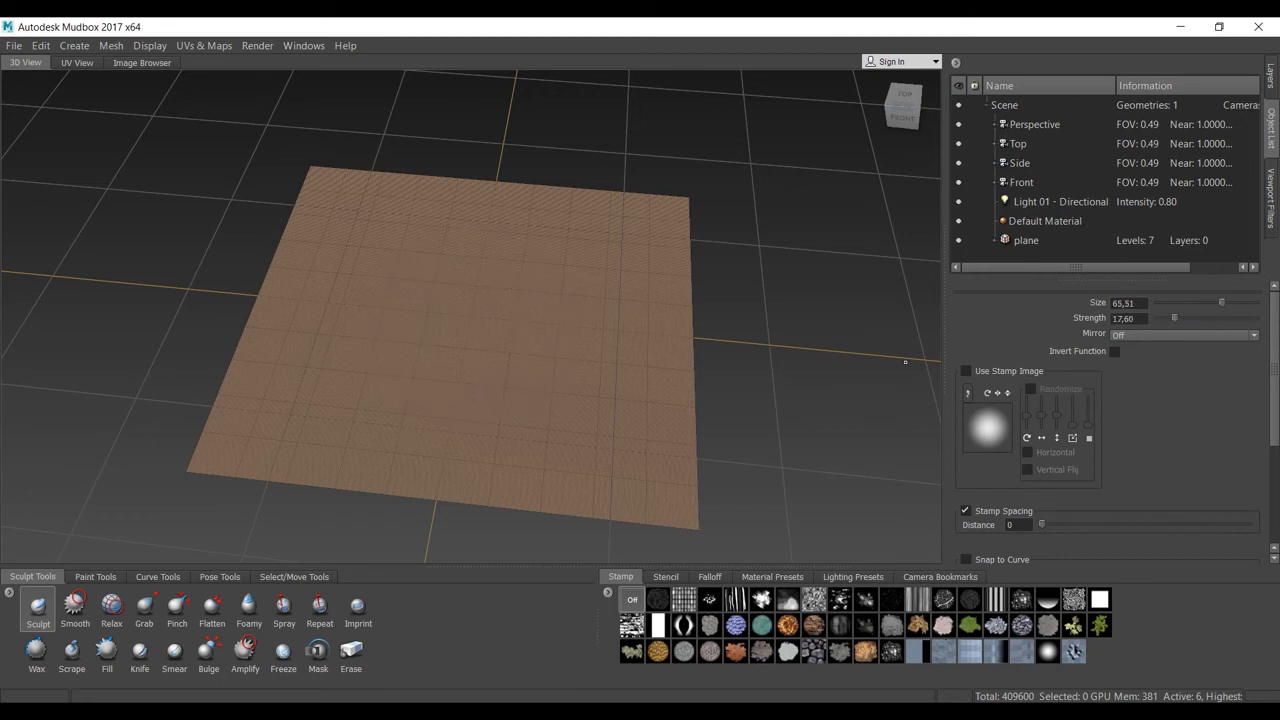
pyautogui.doubleClick(1124, 319)
pyautogui.scroll(-5, 1107, 420)
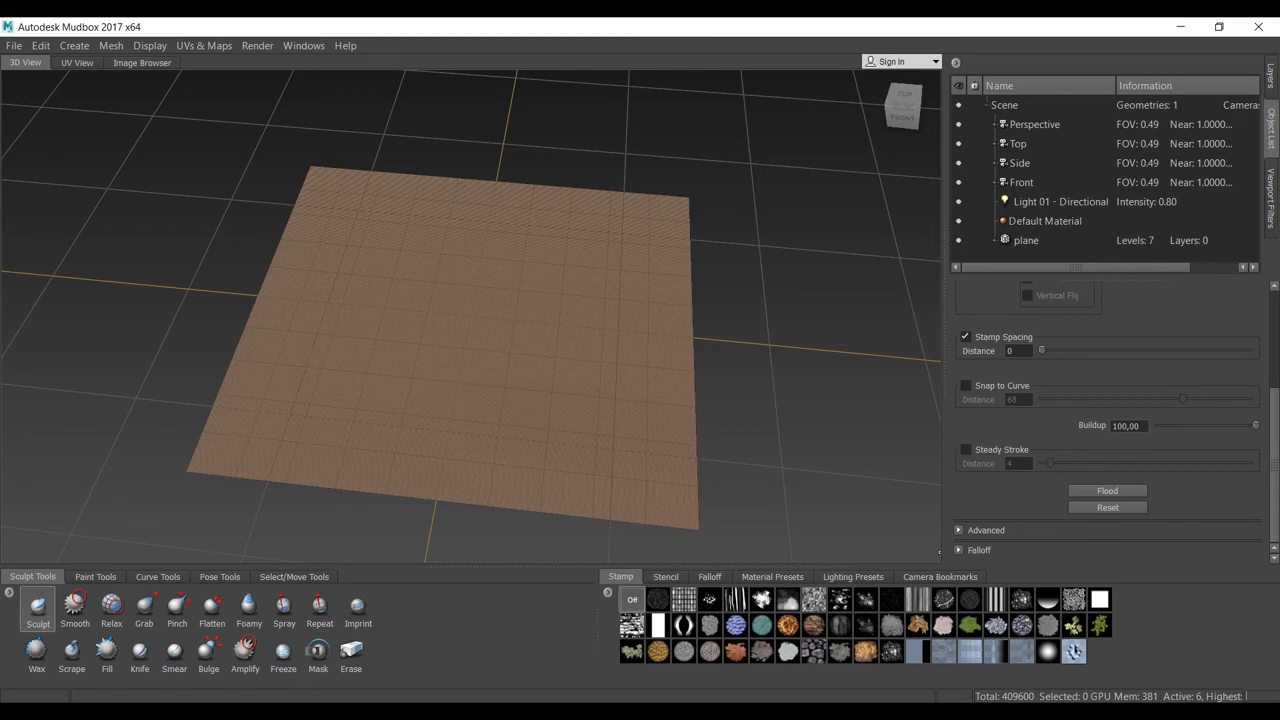
# Assign the brush_vdm stamp to the Sculpt tool, test it once near the plane's centre and undo it
pyautogui.click(1074, 651)
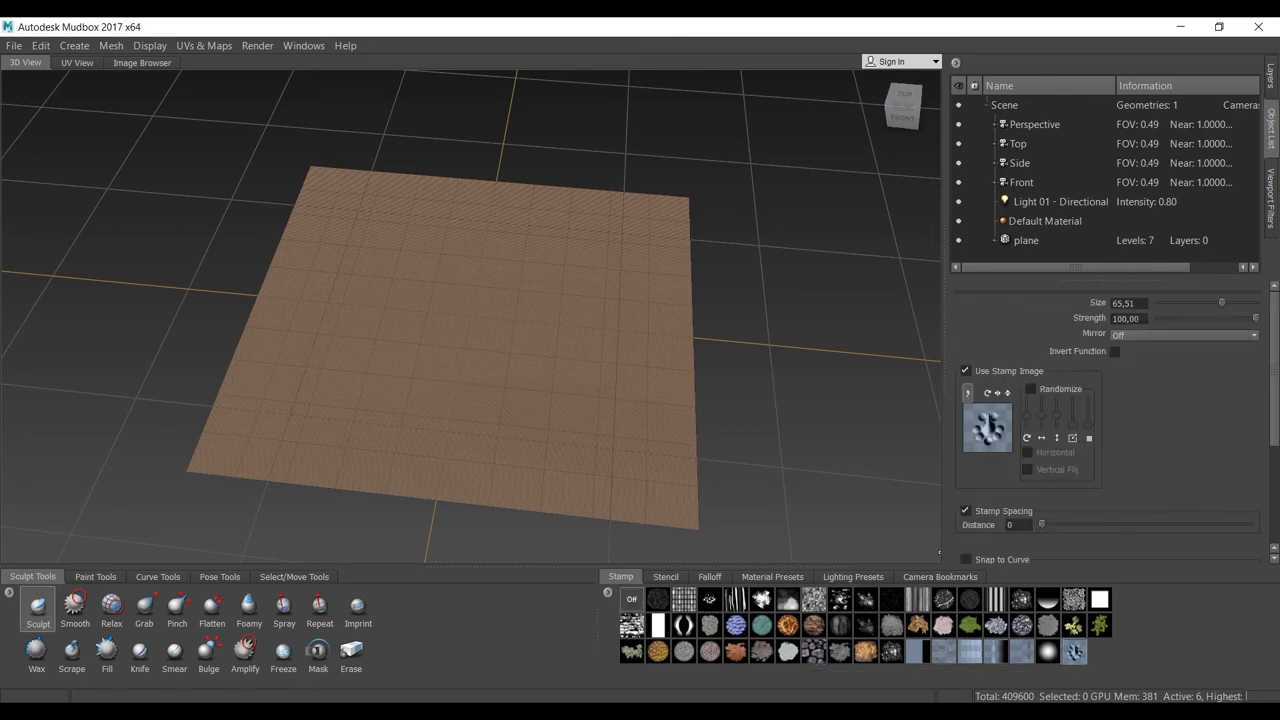
pyautogui.scroll(-5, 1107, 420)
pyautogui.scroll(5, 1107, 420)
pyautogui.moveTo(458, 314); pyautogui.dragTo(461, 325)
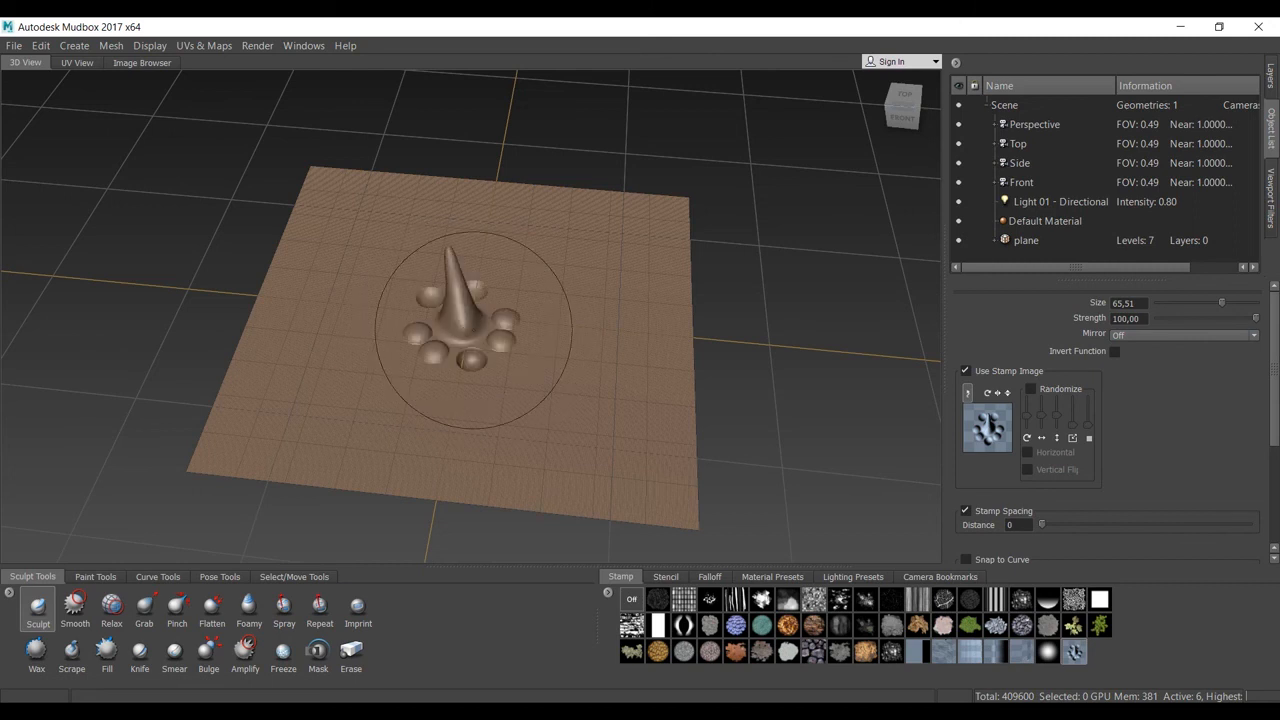
pyautogui.scroll(5, 640, 307)
pyautogui.keyDown('alt'); pyautogui.moveTo(653, 318); pyautogui.dragTo(390, 316); pyautogui.keyUp('alt')
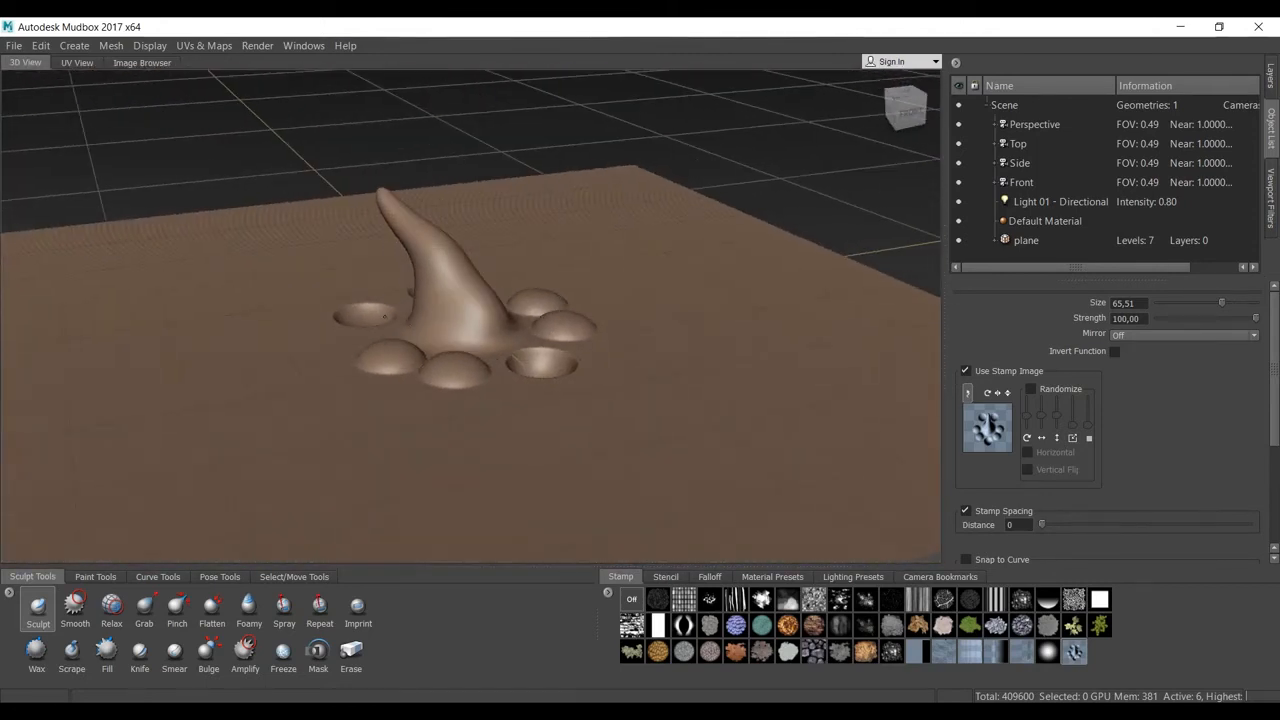
pyautogui.hotkey('ctrl', 'z')
# Stamp the brush_vdm horn shape at three separate spots across the plane with the Sculpt tool
pyautogui.scroll(-3, 436, 308)
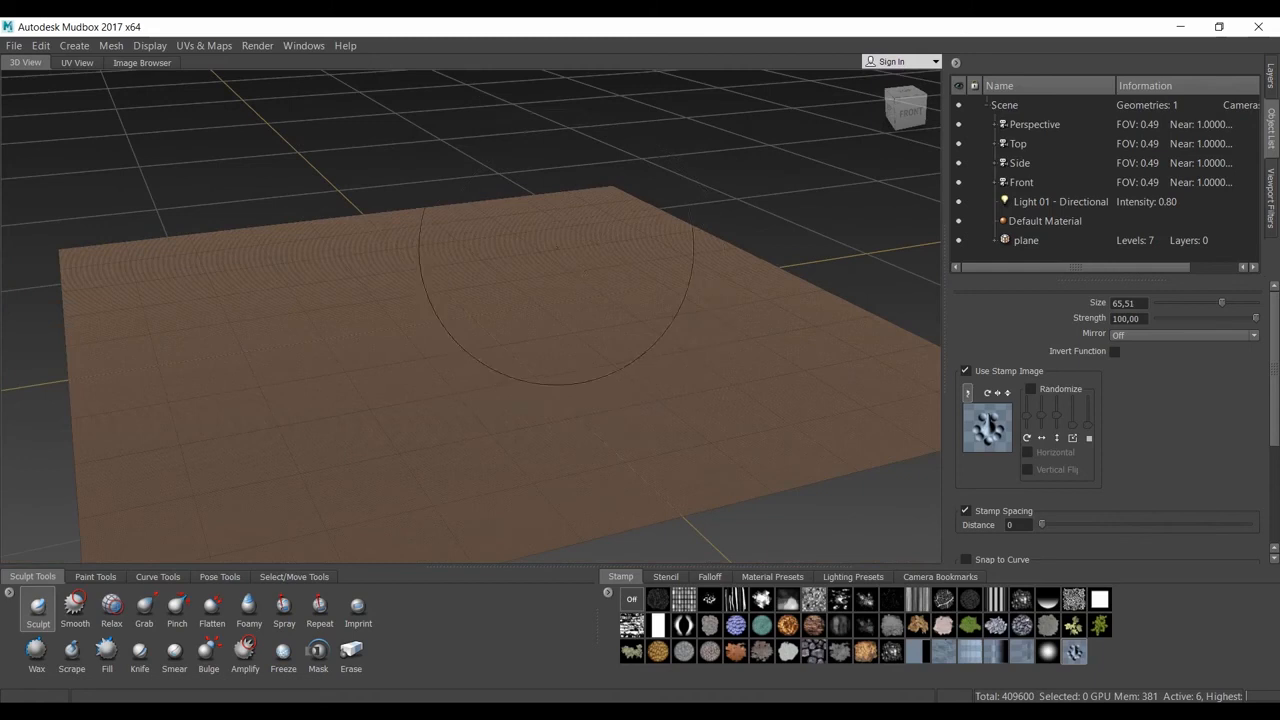
pyautogui.click(551, 266)
pyautogui.click(443, 314)
pyautogui.click(251, 320)
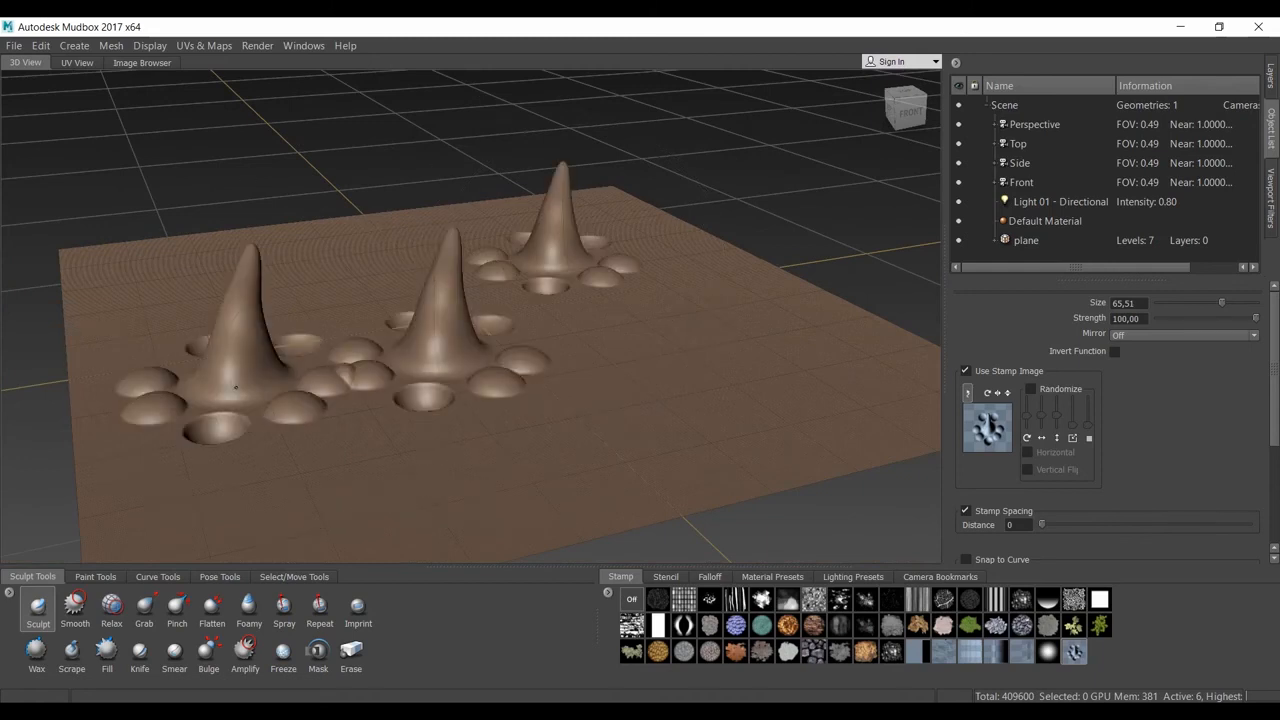
# Undo the three horn stamps on the plane
pyautogui.moveTo(443, 328)
pyautogui.keyDown('alt'); pyautogui.mouseDown()
pyautogui.moveTo(483, 370)
pyautogui.moveTo(473, 423)
pyautogui.moveTo(665, 330)
pyautogui.moveTo(541, 349)
pyautogui.moveTo(500, 470)
pyautogui.mouseUp(); pyautogui.keyUp('alt')
pyautogui.hotkey('ctrl', 'z')
pyautogui.hotkey('ctrl', 'z')
pyautogui.hotkey('ctrl', 'z')
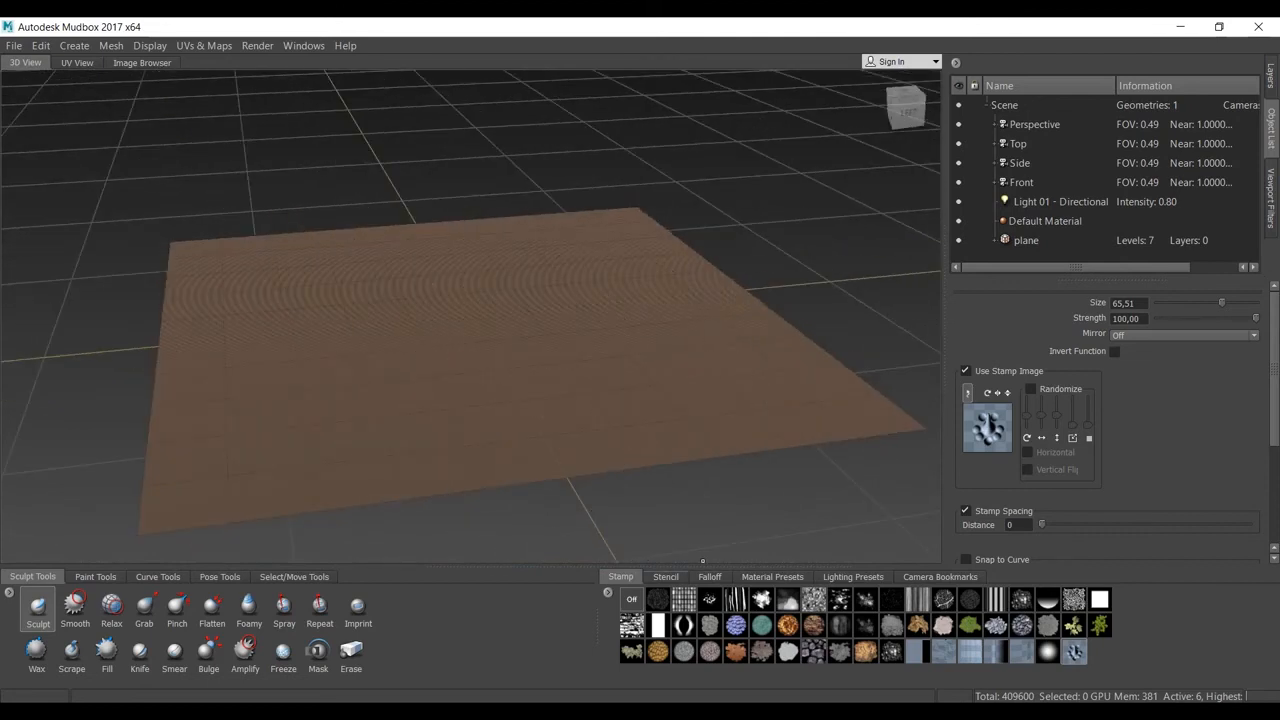
# Bring up the file chooser for adding a stencil image, and close it without picking a file
pyautogui.click(665, 577)
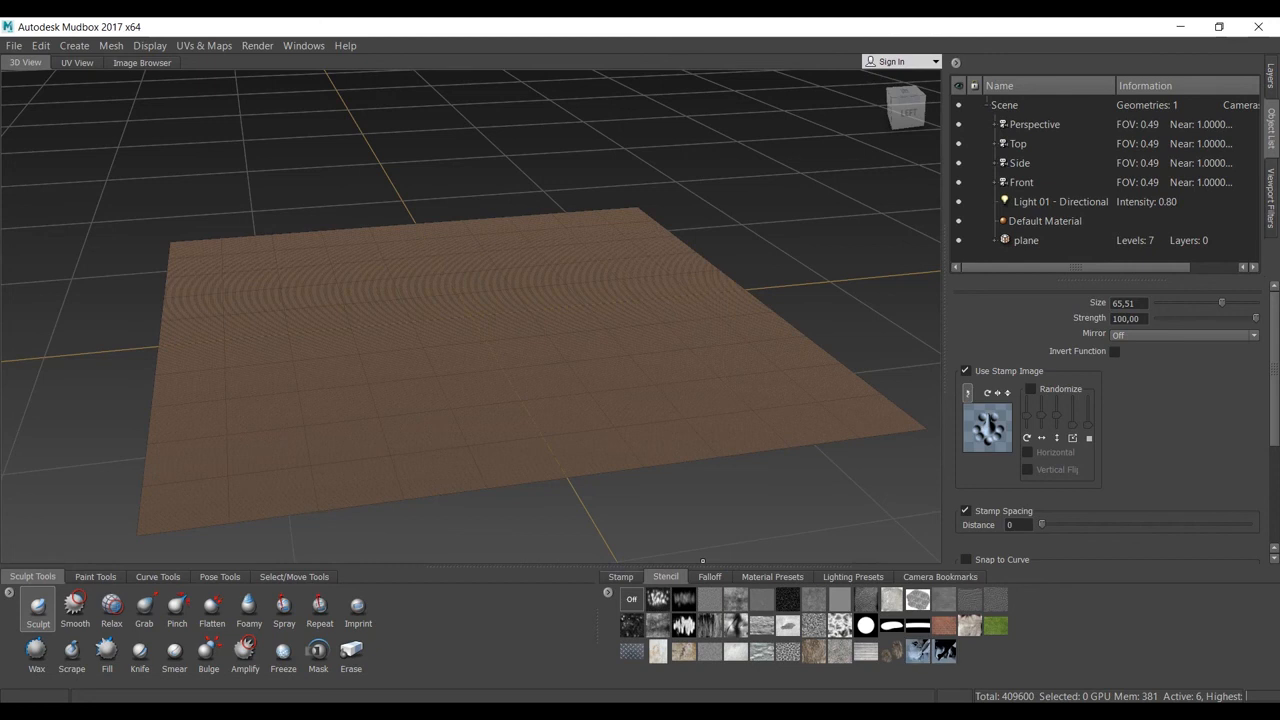
pyautogui.click(620, 577)
pyautogui.click(665, 577)
pyautogui.click(608, 592)
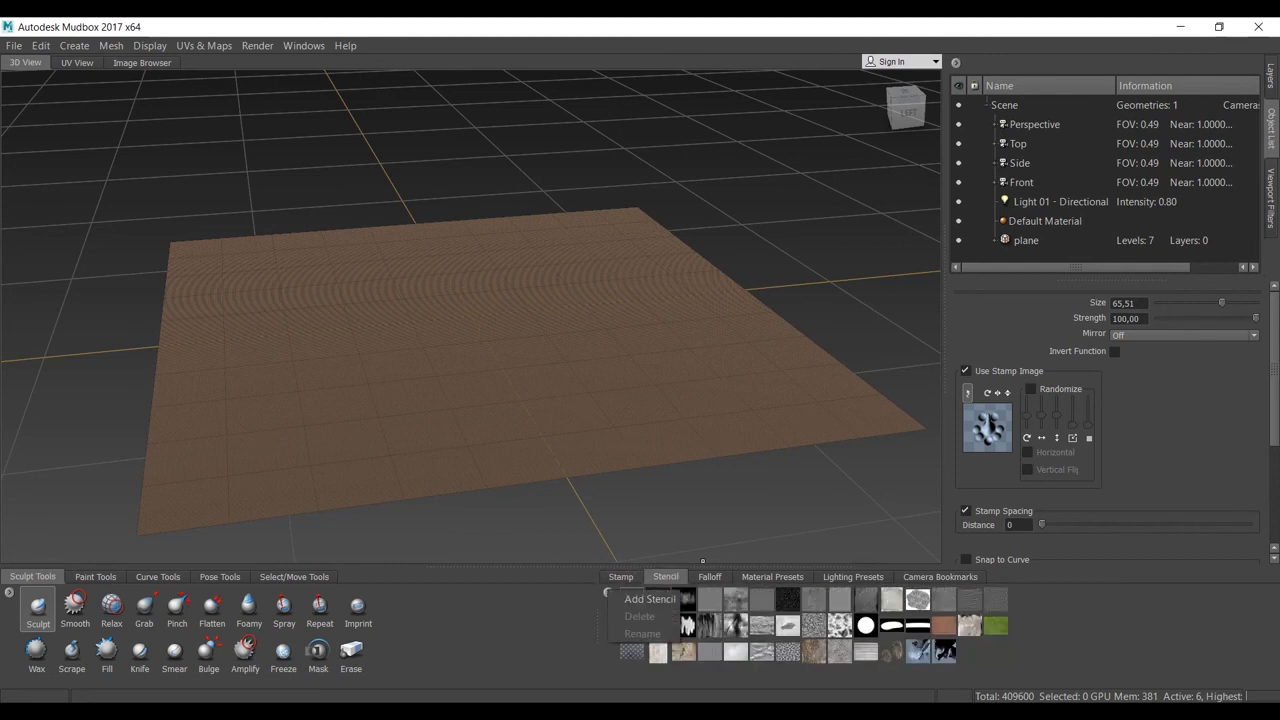
pyautogui.click(650, 598)
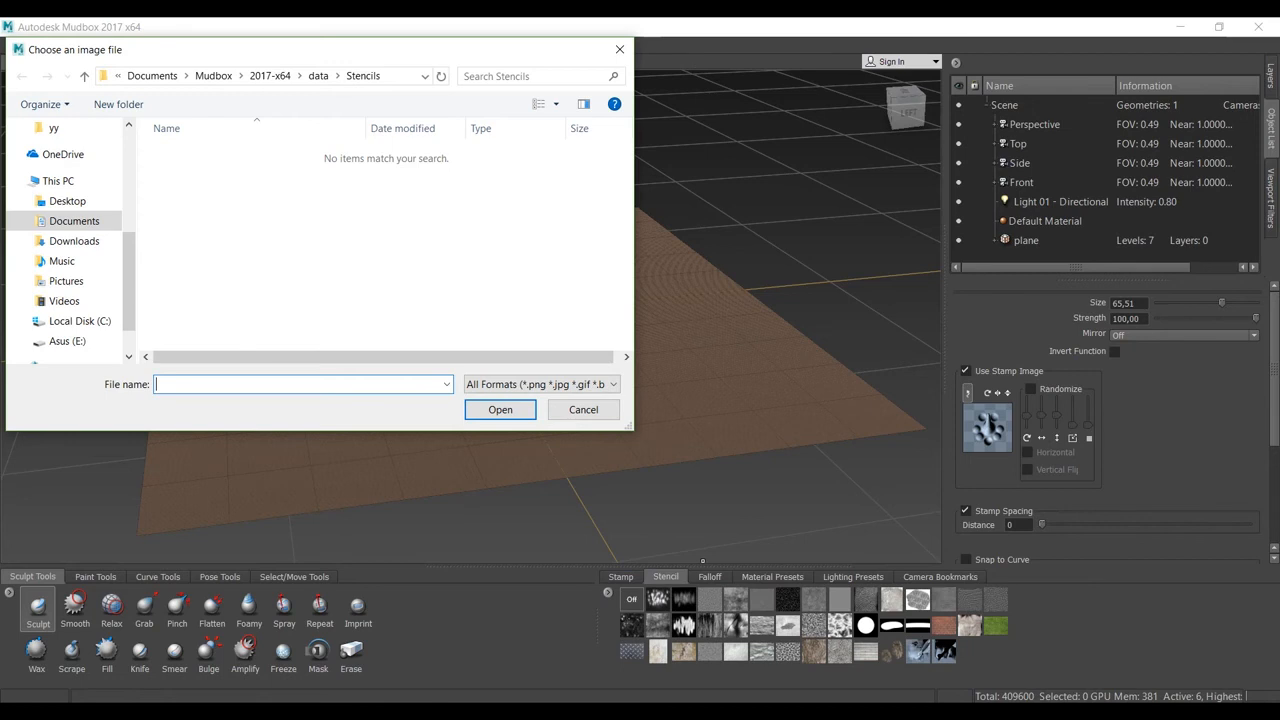
pyautogui.click(619, 49)
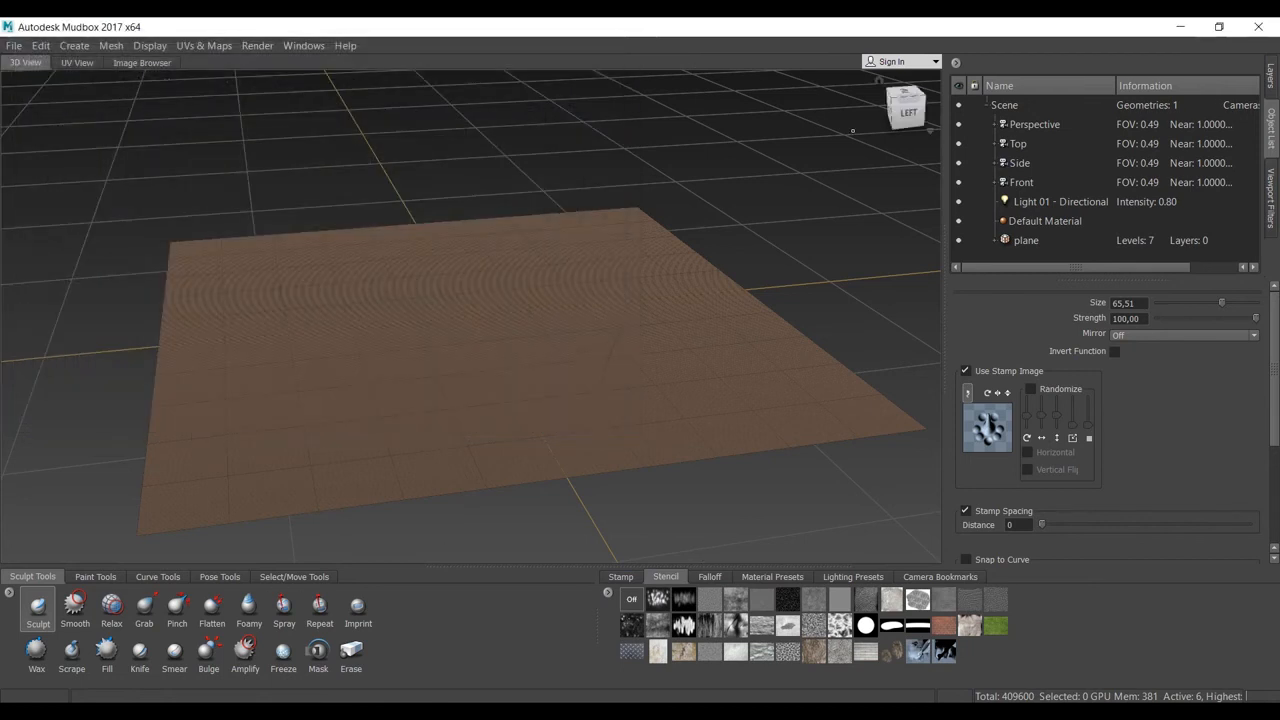
# Stamp the brush_vdm horn shape once near the plane's centre and view it from another angle
pyautogui.click(445, 385)
pyautogui.moveTo(445, 385)
pyautogui.keyDown('alt'); pyautogui.mouseDown()
pyautogui.moveTo(491, 448)
pyautogui.moveTo(409, 450)
pyautogui.mouseUp(); pyautogui.keyUp('alt')
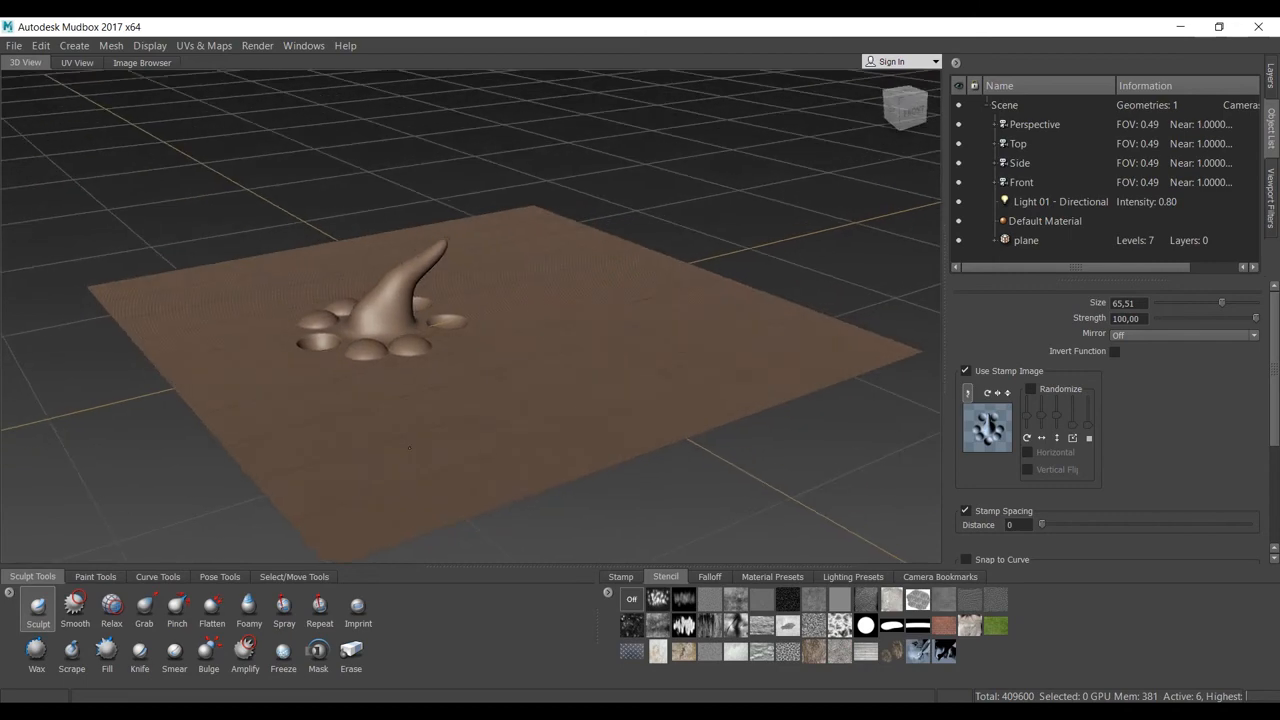